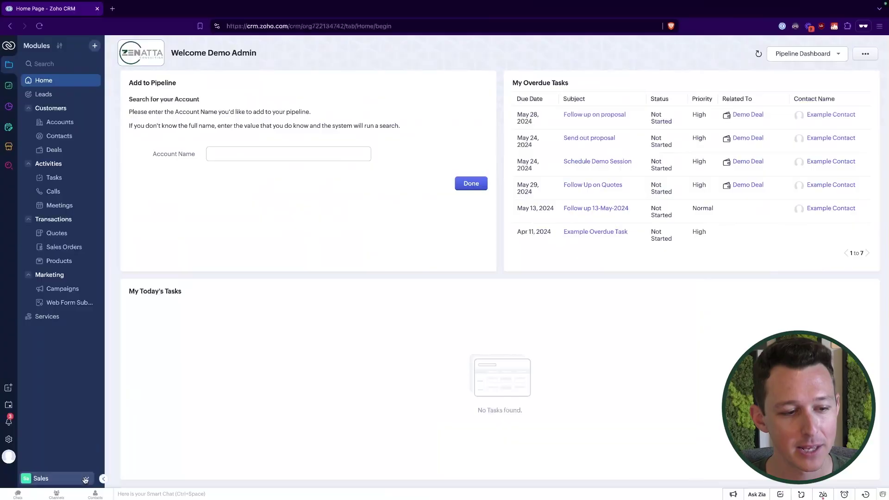
Step: Open the teamspace management page from the Sales teamspace selector
left_click(86, 479)
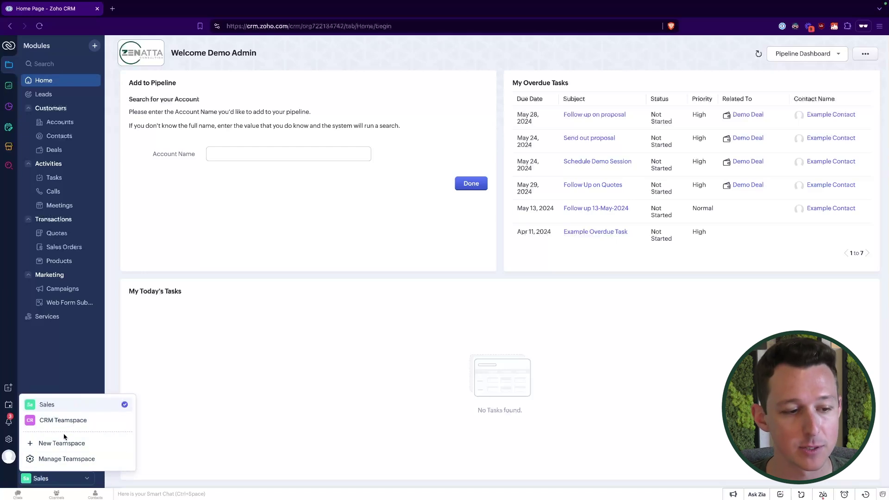
left_click(61, 460)
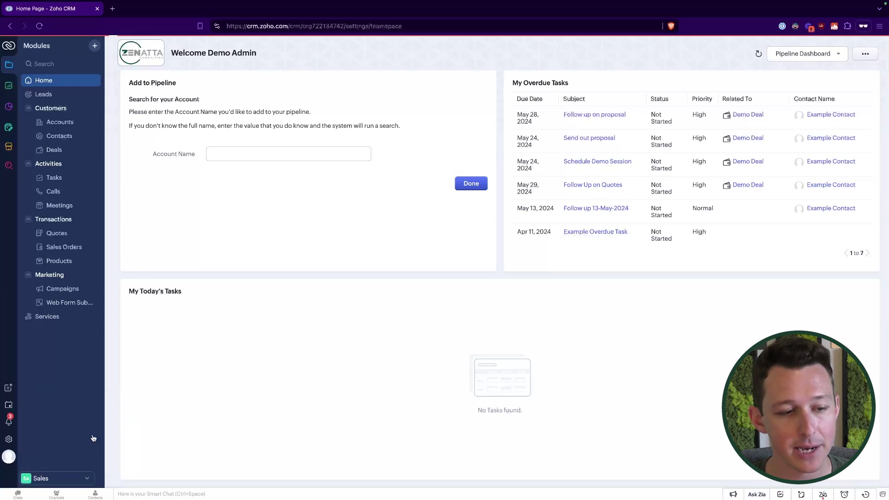
left_click_drag(511, 103, 371, 113)
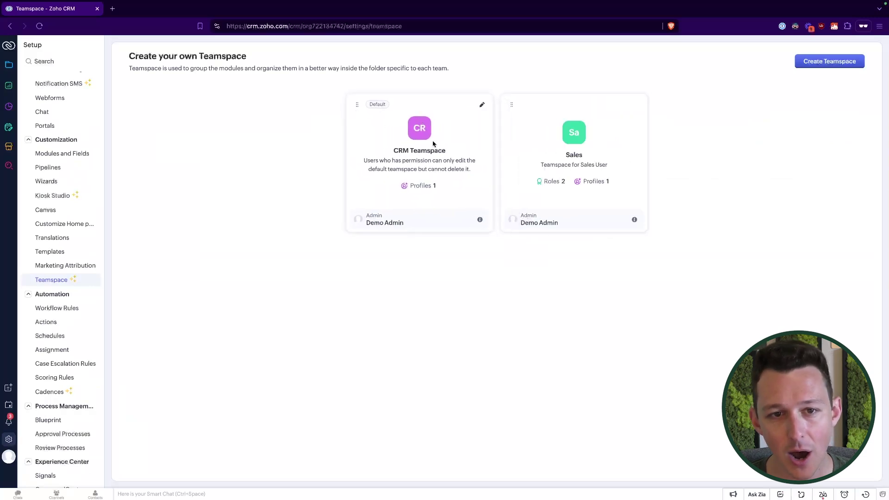
Step: Review the default CRM Teamspace's modules, analytics settings and the profiles with access, leaving its user selection unchanged
left_click(481, 106)
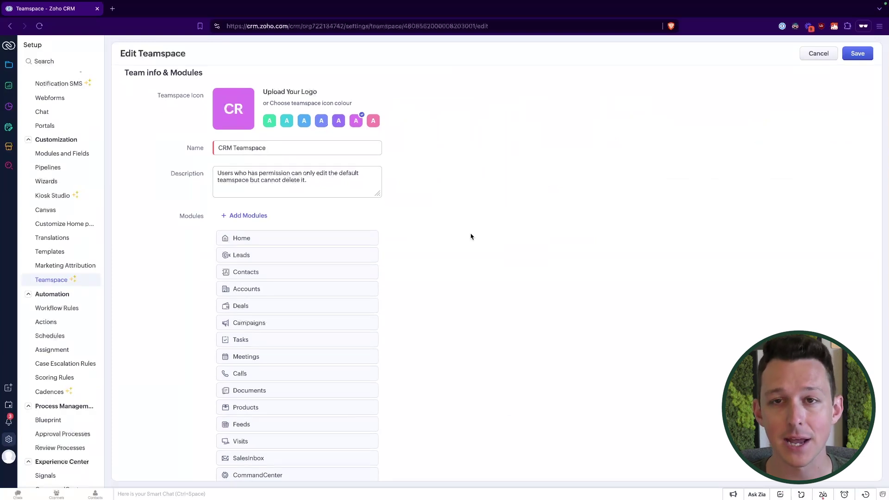
scroll(471, 236, "down", 1)
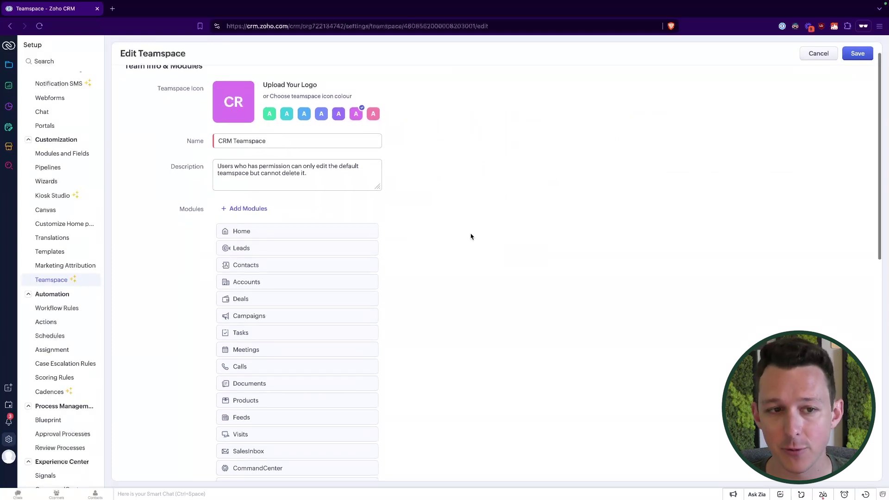
scroll(471, 237, "down", 6)
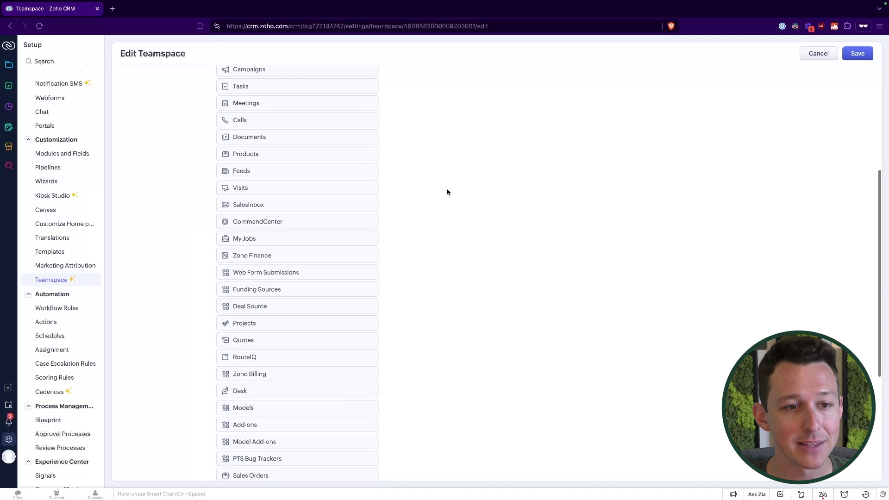
scroll(295, 139, "down", 3)
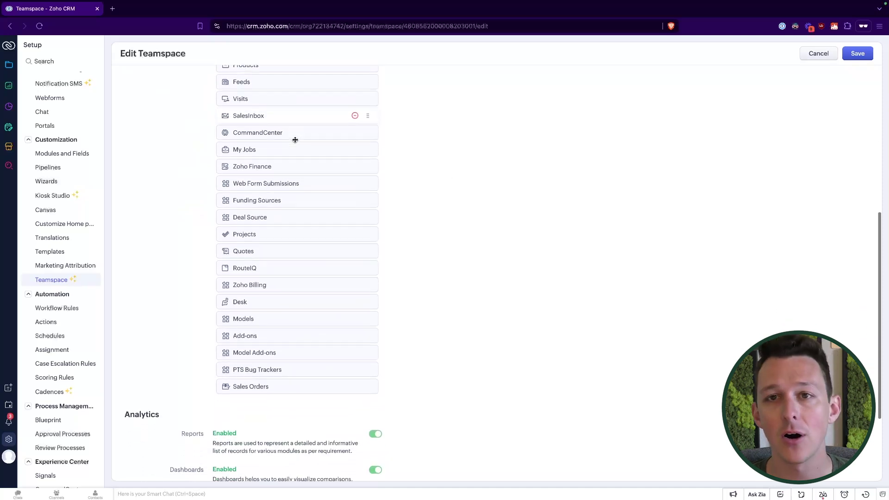
scroll(290, 318, "down", 1)
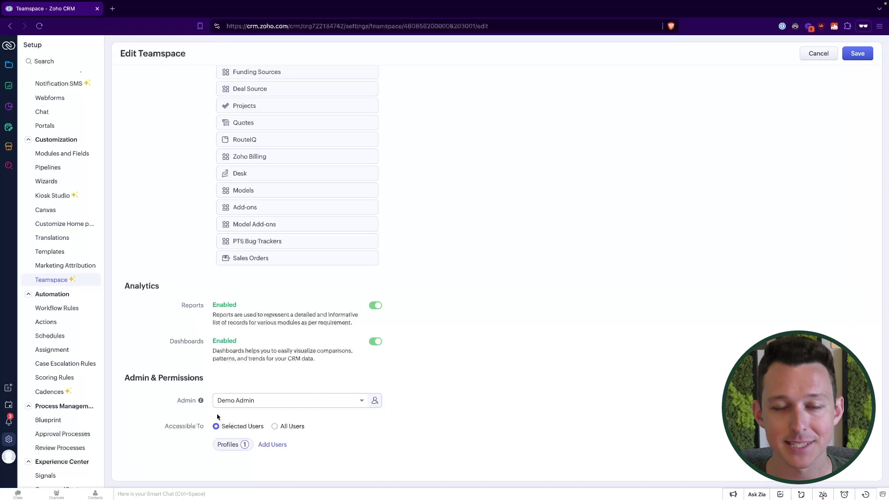
left_click(233, 446)
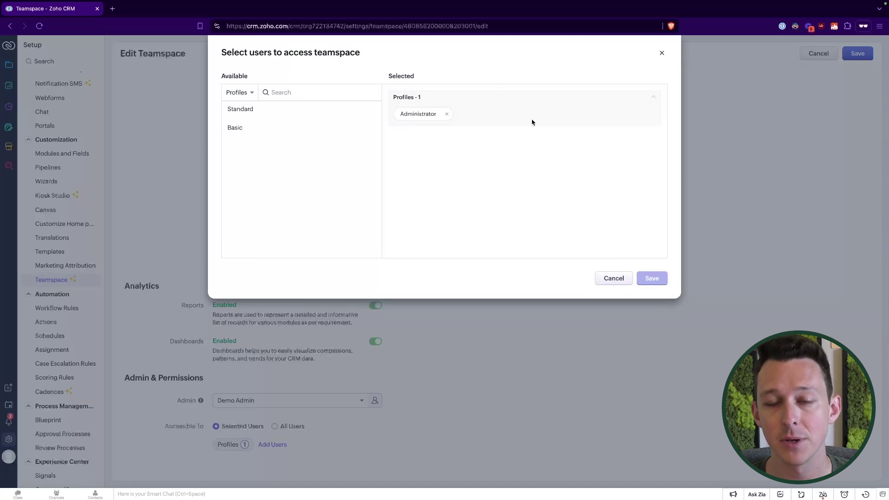
left_click(617, 279)
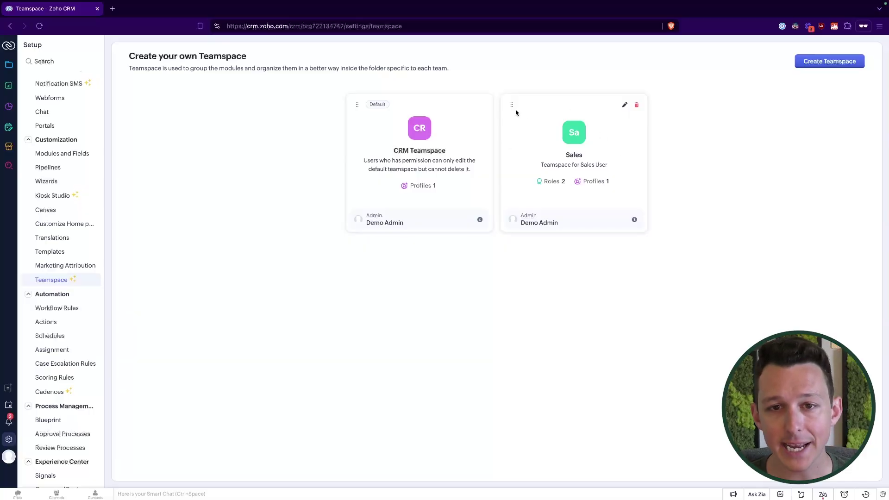
Step: Open the Sales teamspace for editing and examine its name and module list
left_click(623, 107)
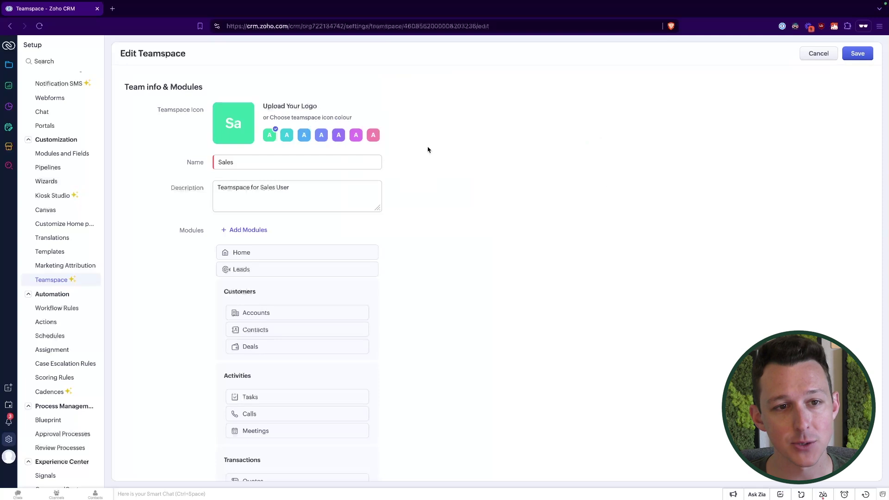
left_click_drag(213, 165, 234, 161)
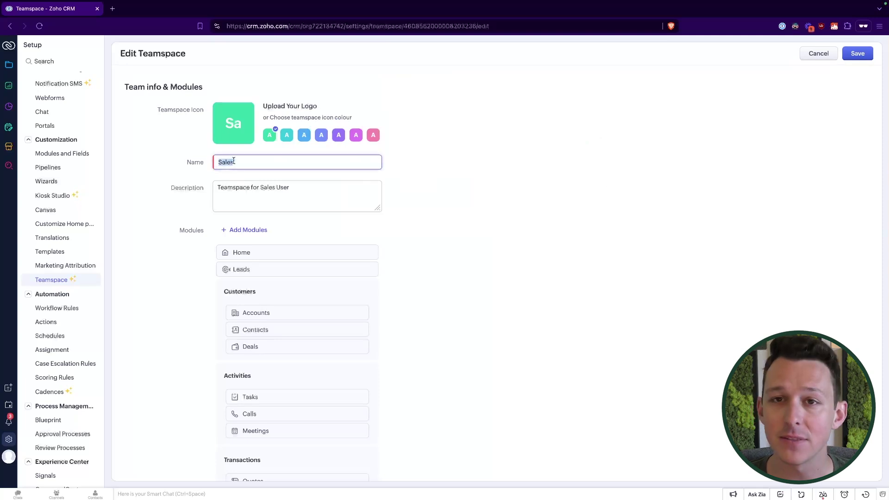
scroll(182, 201, "down", 3)
left_click_drag(178, 167, 204, 168)
Step: Add the Vendors module to the Sales teamspace at Root level, outside any folder
left_click(232, 169)
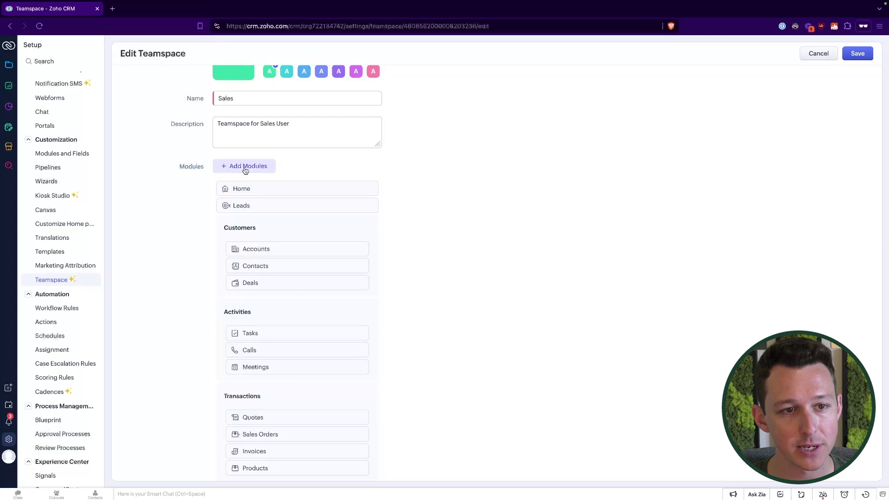
left_click(248, 316)
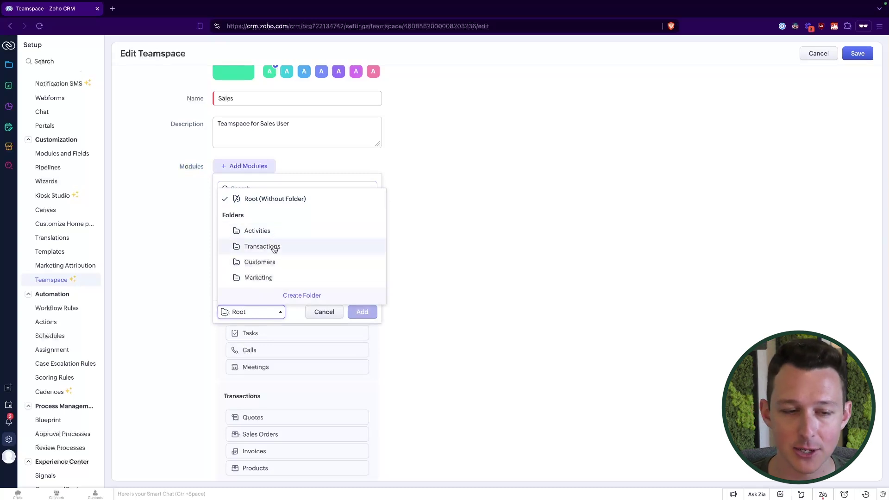
left_click(266, 312)
scroll(250, 269, "down", 1)
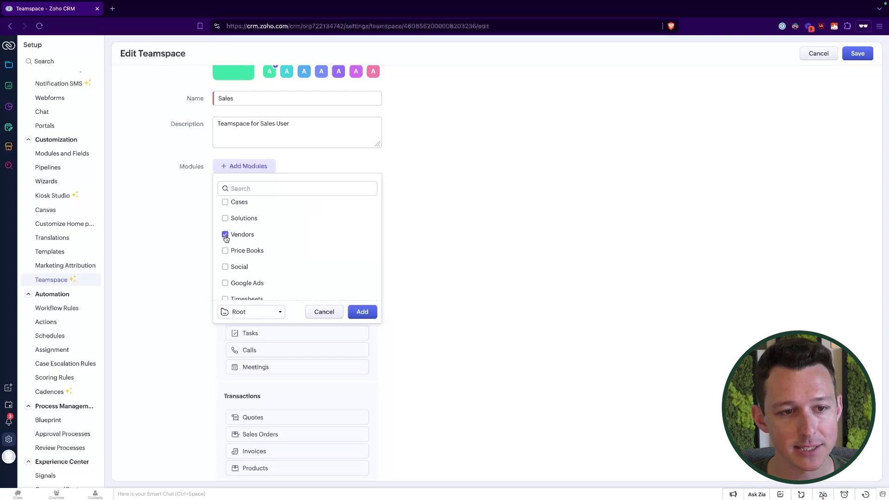
left_click(361, 312)
Step: Move the Vendors module into the Transactions folder, below Products
scroll(296, 345, "down", 4)
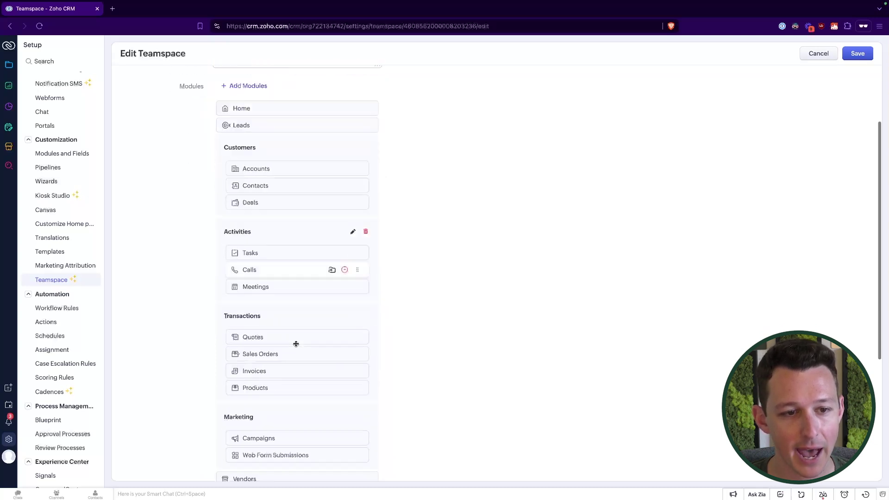
left_click_drag(278, 372, 307, 274)
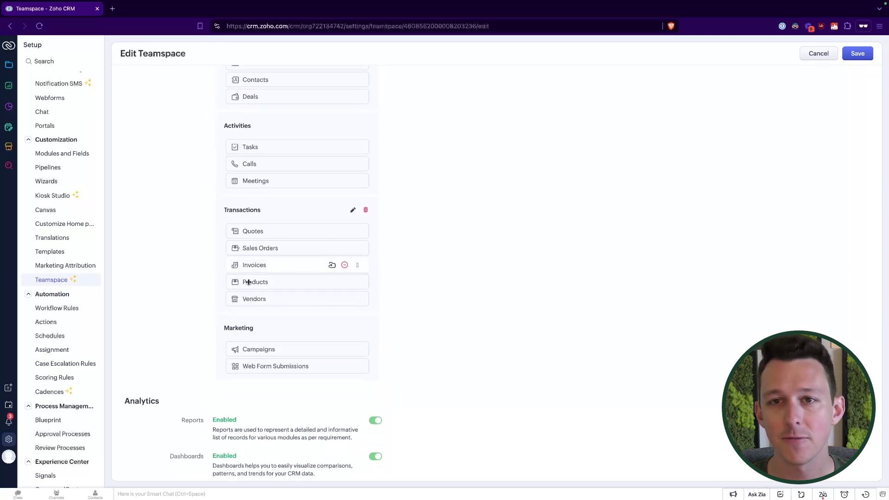
scroll(393, 207, "up", 4)
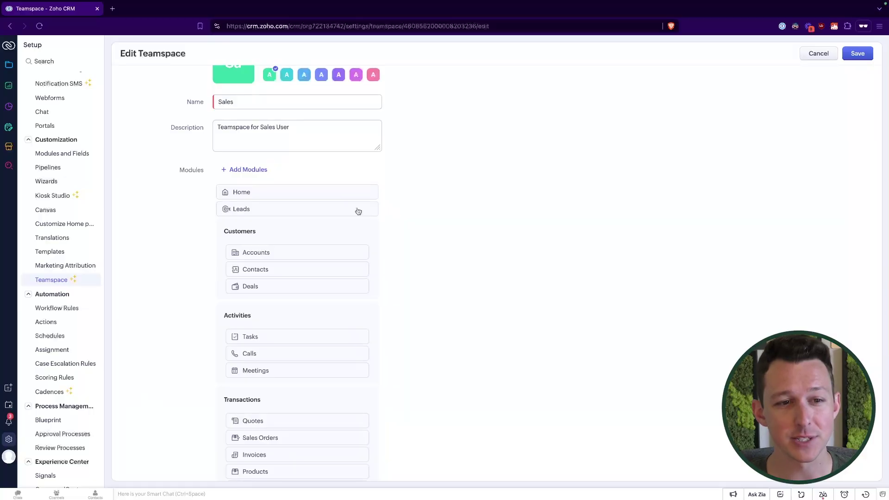
scroll(237, 248, "down", 2)
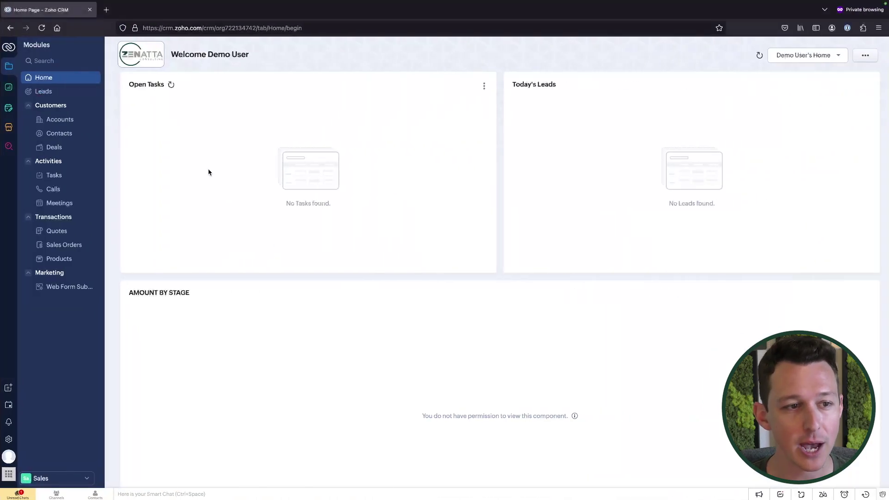
Step: Switch to the demo user's private browser window and view the Accounts, Contacts and Deals modules in the Customers folder
left_click(39, 108)
left_click(39, 108)
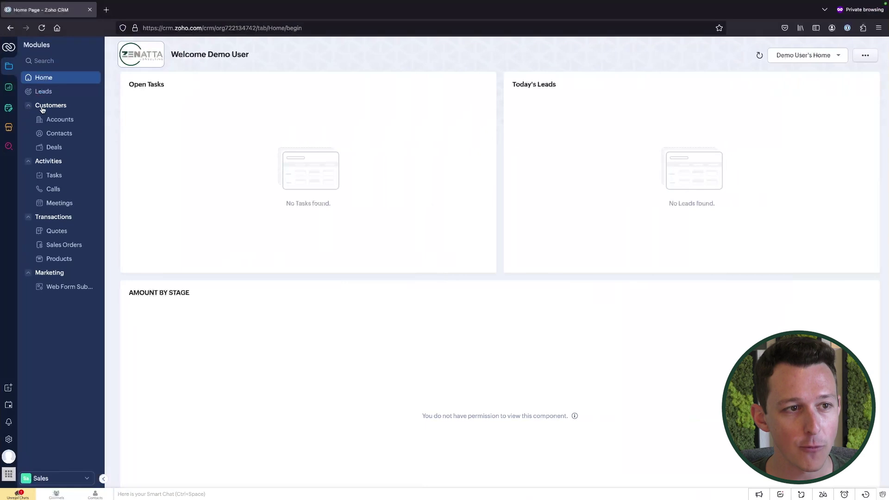
left_click(56, 120)
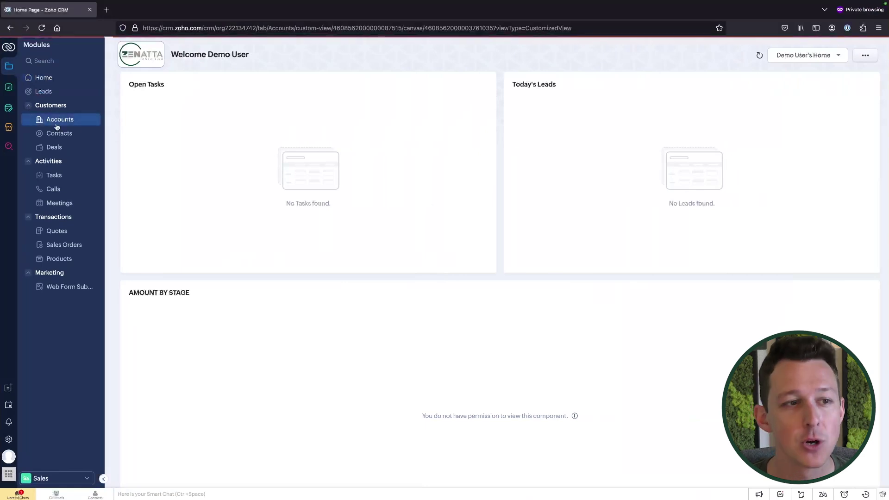
left_click(58, 134)
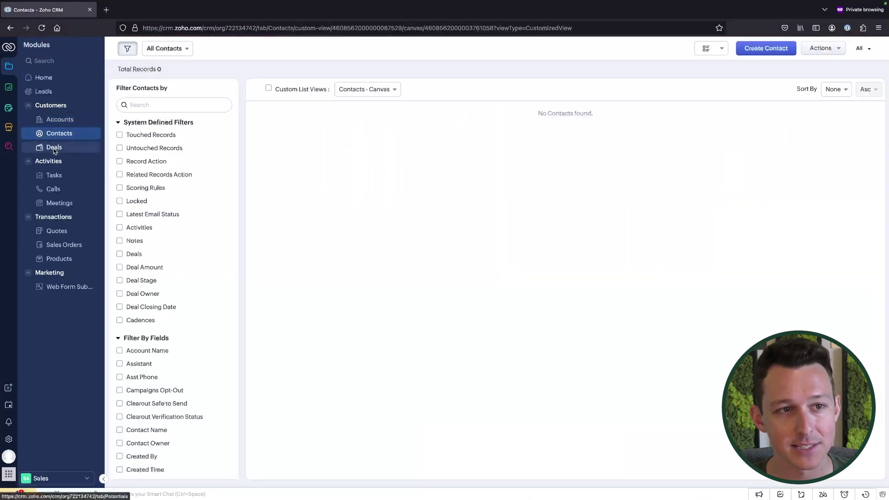
left_click(54, 147)
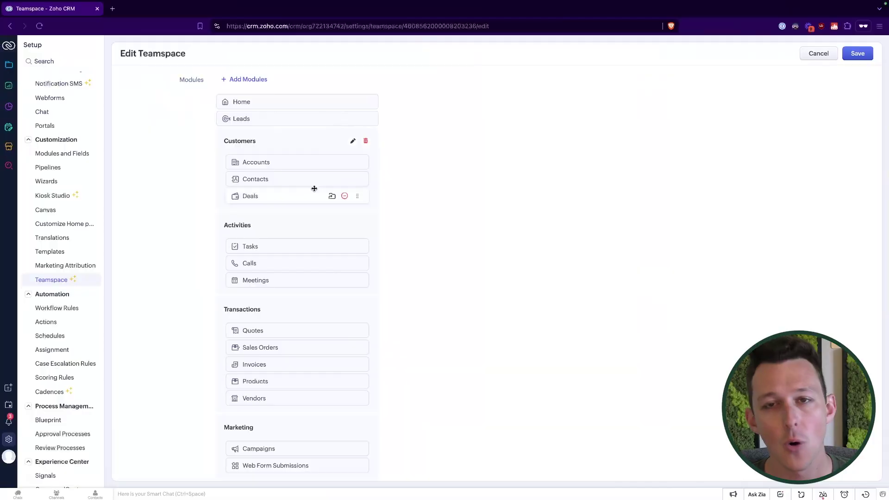
Step: Check the users and roles that can access the Sales teamspace, discard the access dialog, and save the teamspace
scroll(313, 189, "down", 5)
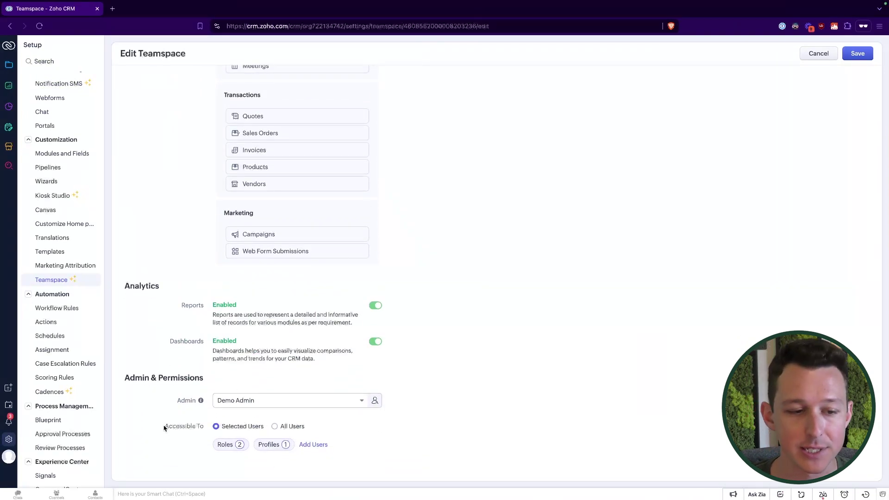
left_click(322, 445)
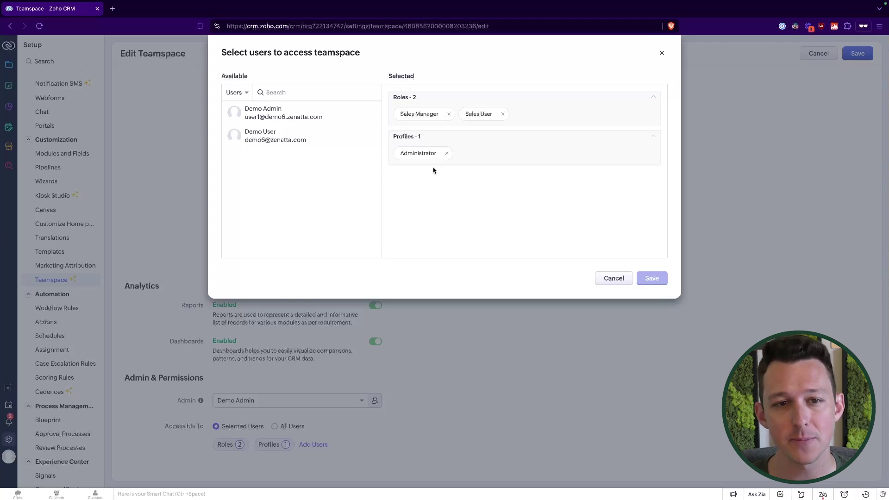
left_click(239, 93)
left_click(245, 139)
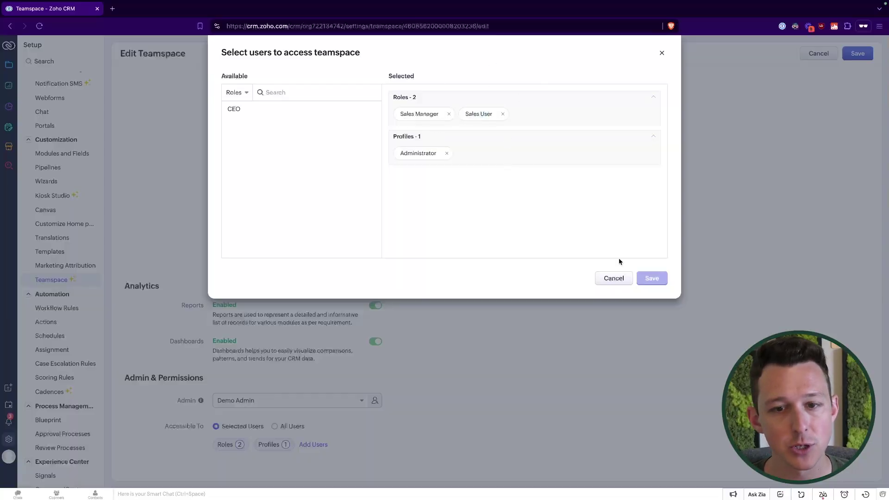
left_click(616, 278)
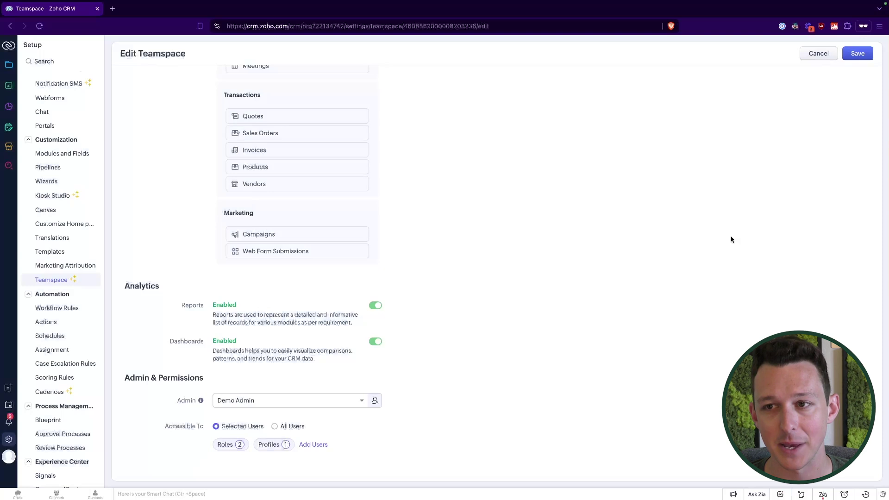
left_click(857, 54)
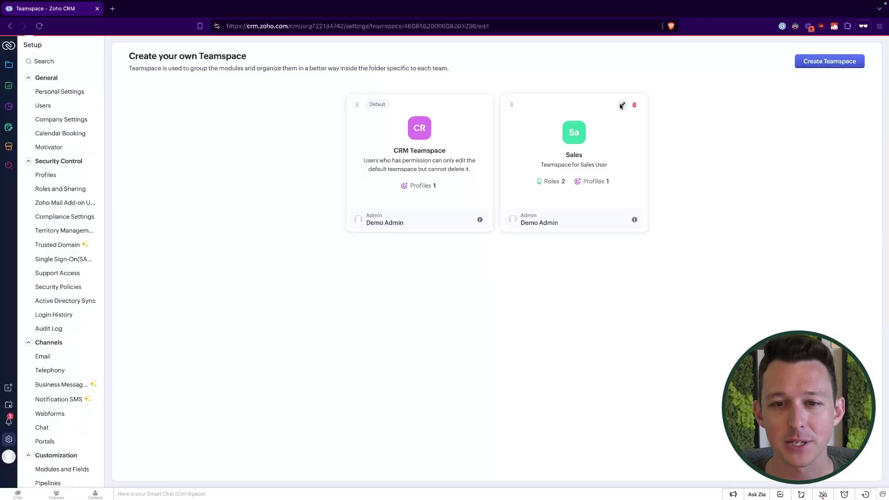
Step: Reopen the Sales teamspace, review its module folders, and leave the editor without saving
left_click(621, 103)
scroll(327, 226, "down", 6)
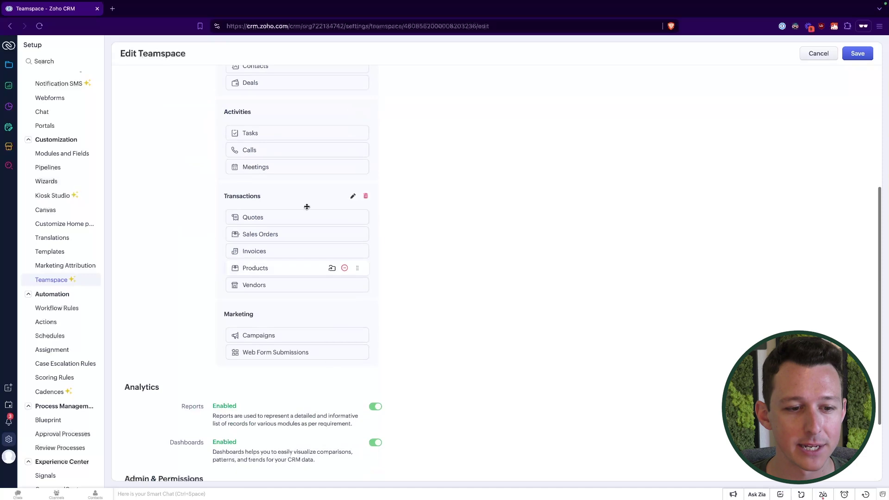
scroll(325, 193, "up", 2)
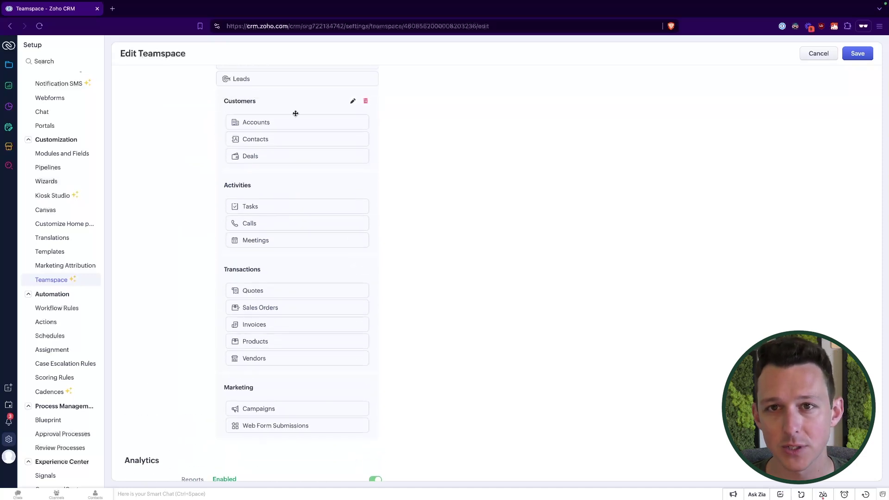
scroll(295, 114, "up", 4)
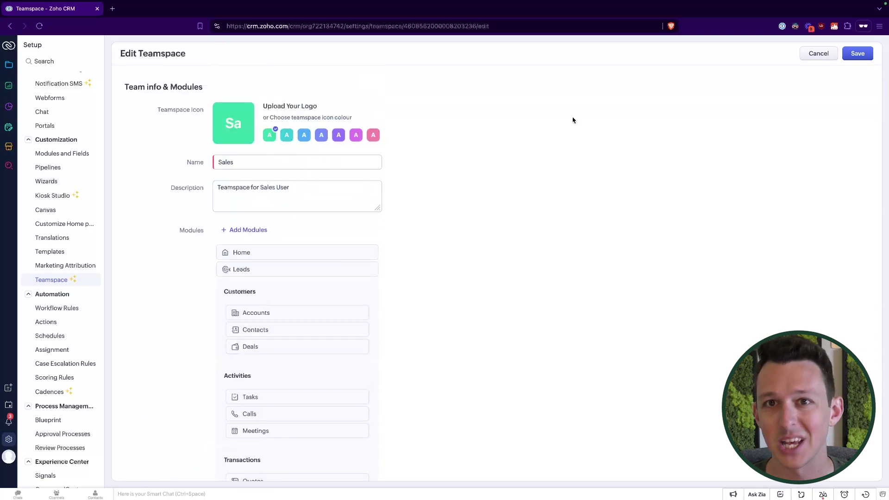
left_click(829, 60)
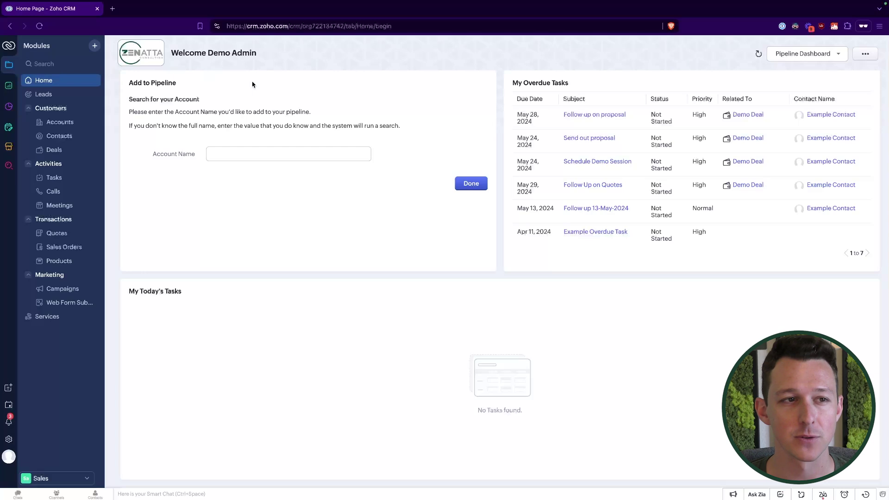
Step: Start a new team module based on the Demo Request template
left_click(95, 47)
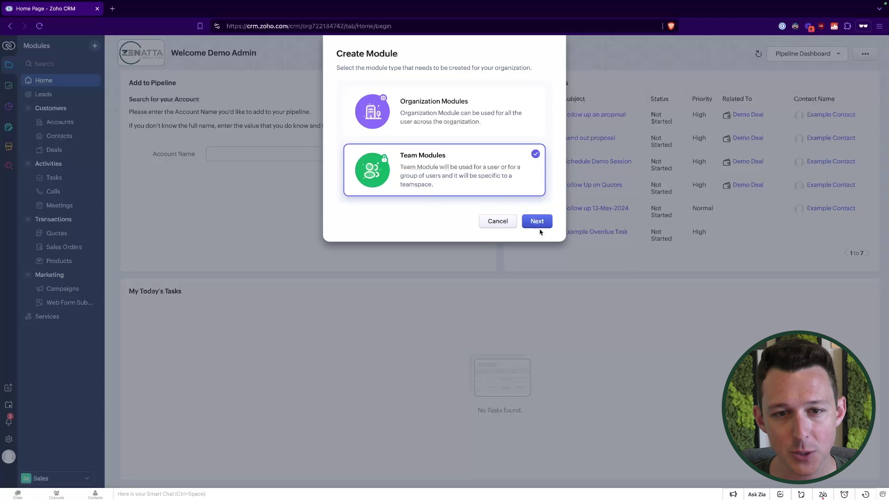
left_click(535, 222)
scroll(325, 218, "down", 3)
scroll(290, 245, "up", 4)
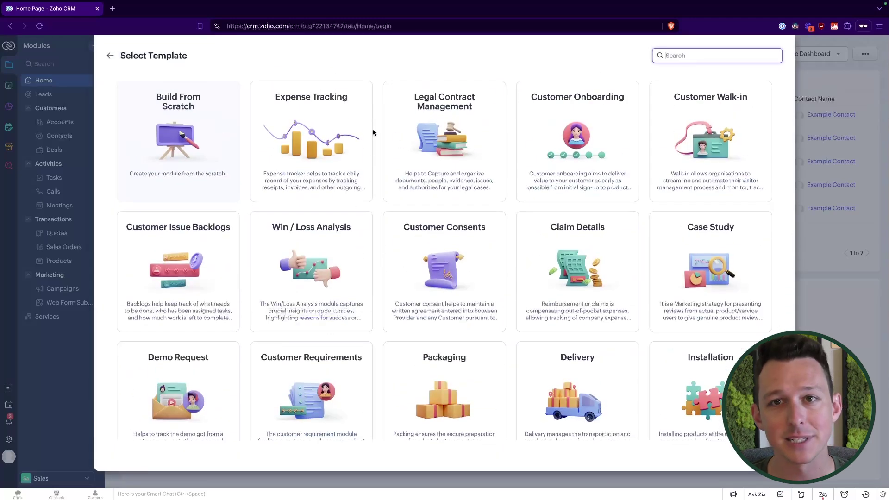
scroll(305, 211, "down", 3)
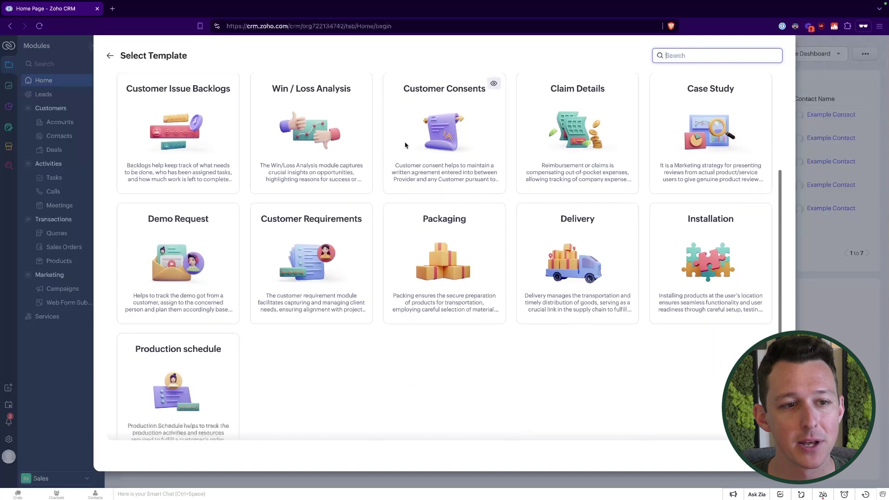
mouse_move(171, 314)
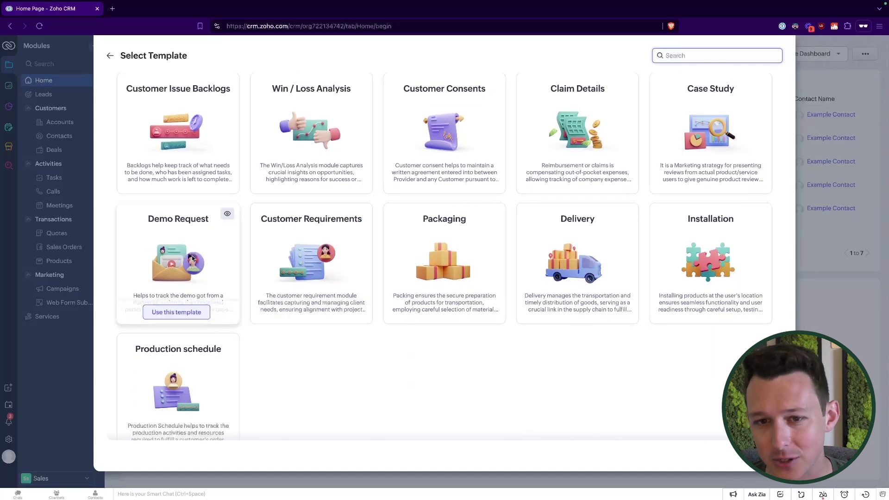
left_click(171, 313)
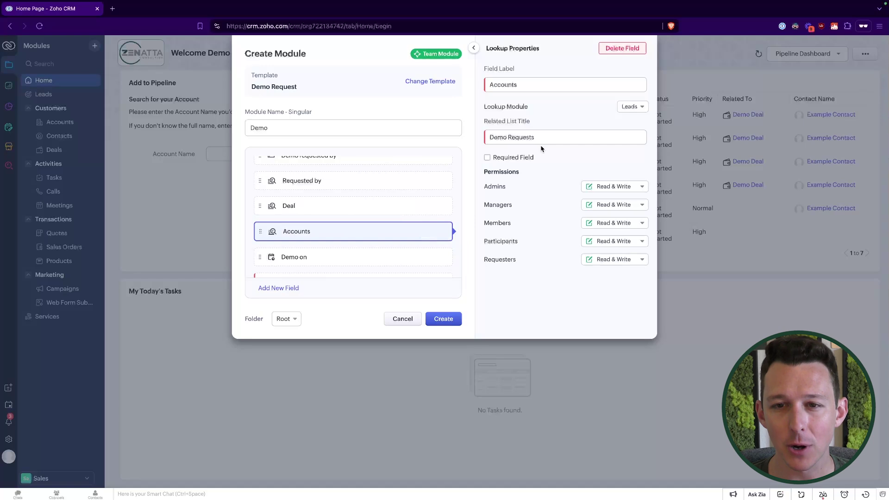
Step: Set the lookup module of the Deal field to Deals and of the Accounts field to Accounts
left_click(340, 207)
left_click(630, 106)
left_click(643, 176)
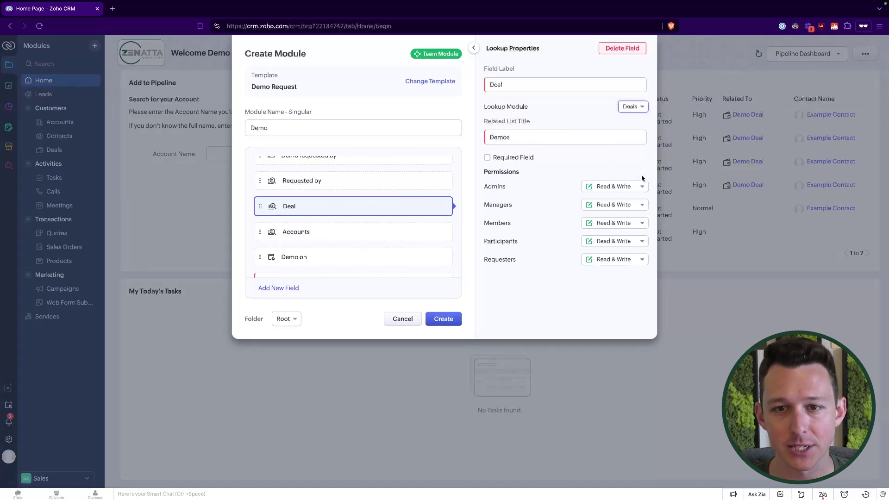
left_click(363, 226)
left_click(632, 106)
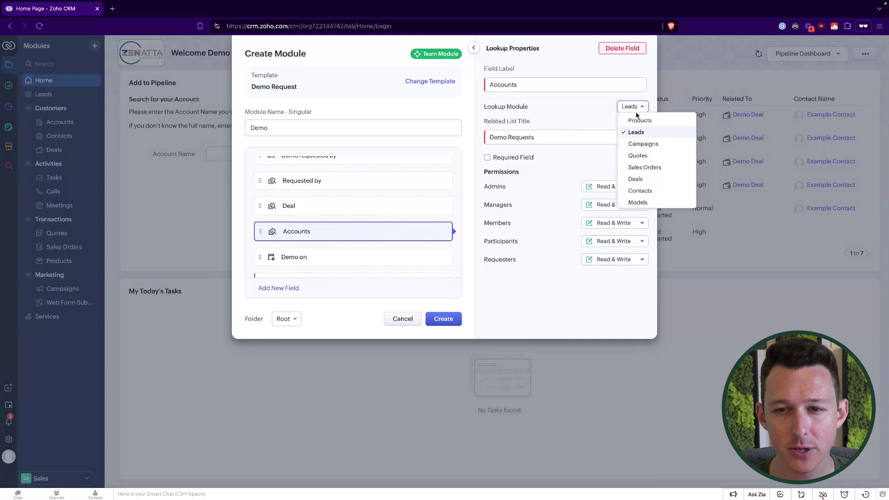
scroll(641, 168, "down", 5)
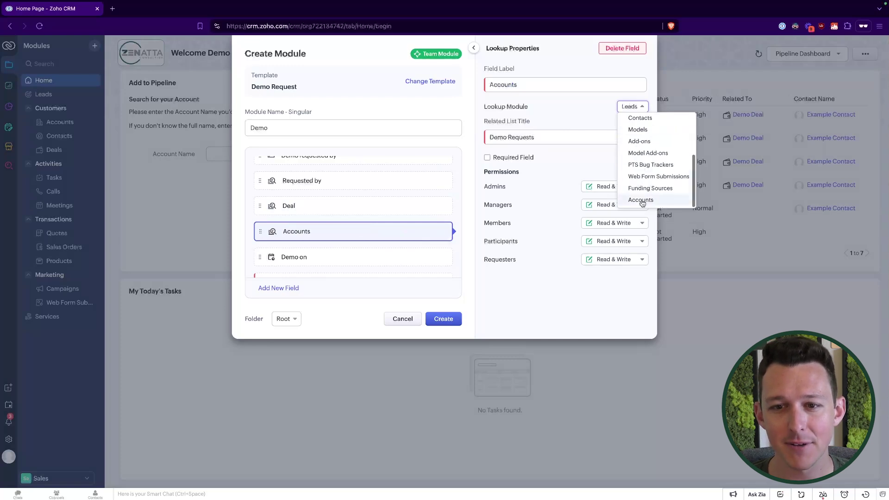
left_click(640, 199)
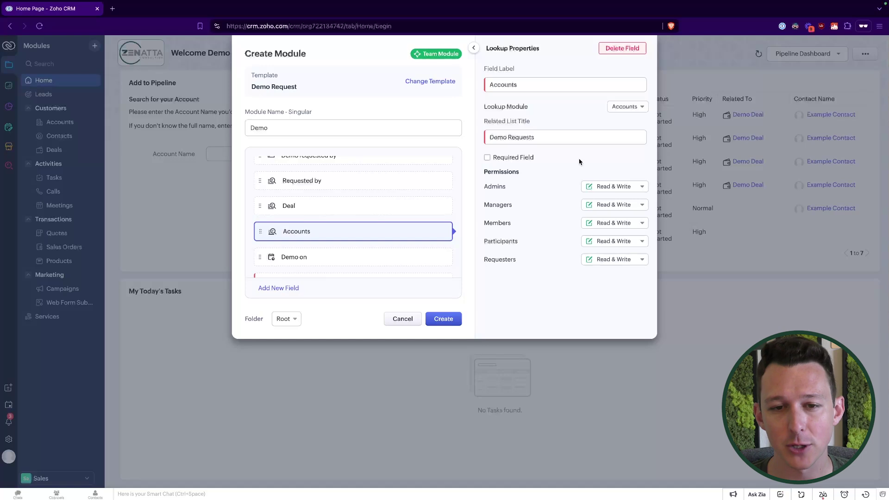
Step: Review the Accounts field's permissions for Admins, Managers, Members, Participants and Requesters
left_click_drag(484, 173, 557, 274)
left_click(557, 274)
left_click_drag(484, 191, 515, 210)
left_click(489, 220)
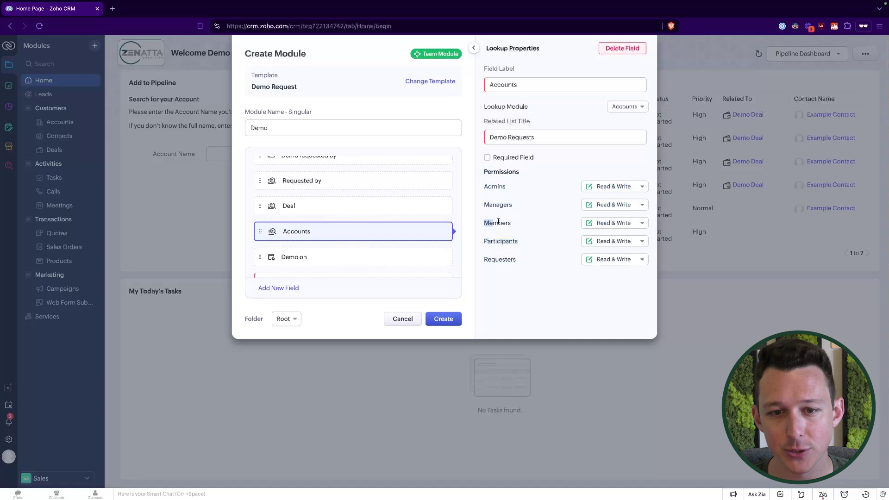
left_click_drag(485, 243, 537, 244)
left_click(520, 256)
left_click_drag(483, 263, 545, 263)
left_click(544, 263)
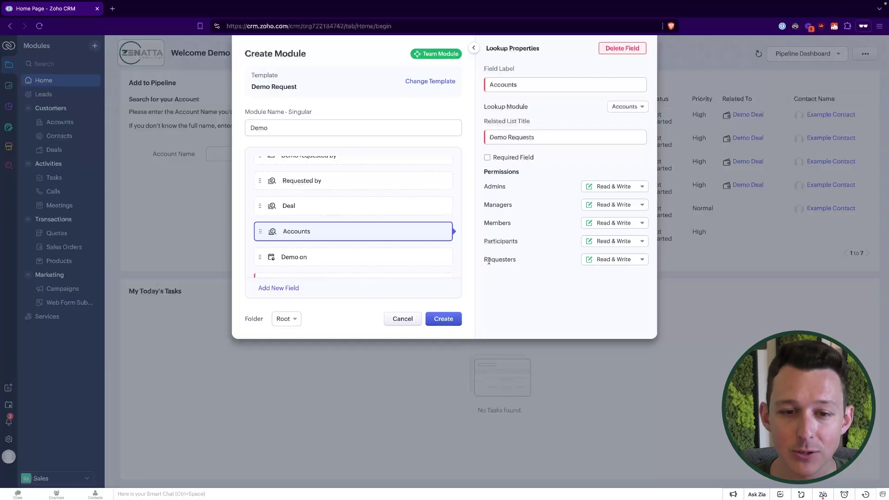
double_click(489, 260)
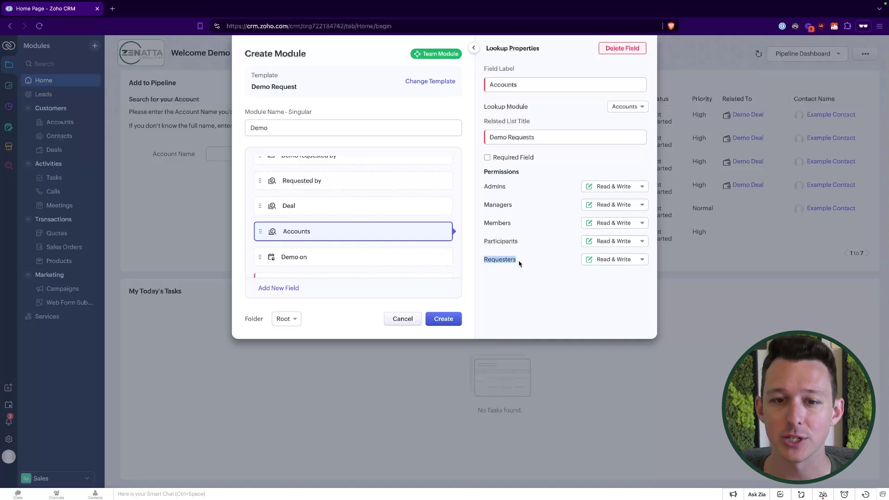
left_click(525, 187)
left_click_drag(482, 175, 523, 276)
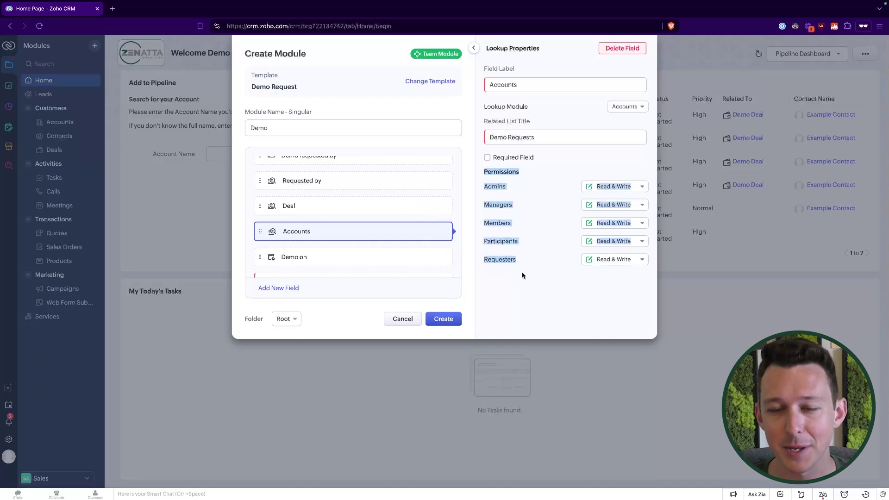
left_click(524, 276)
Step: Place the new module in the Customers folder, create it, and dismiss the creation notice
left_click(293, 318)
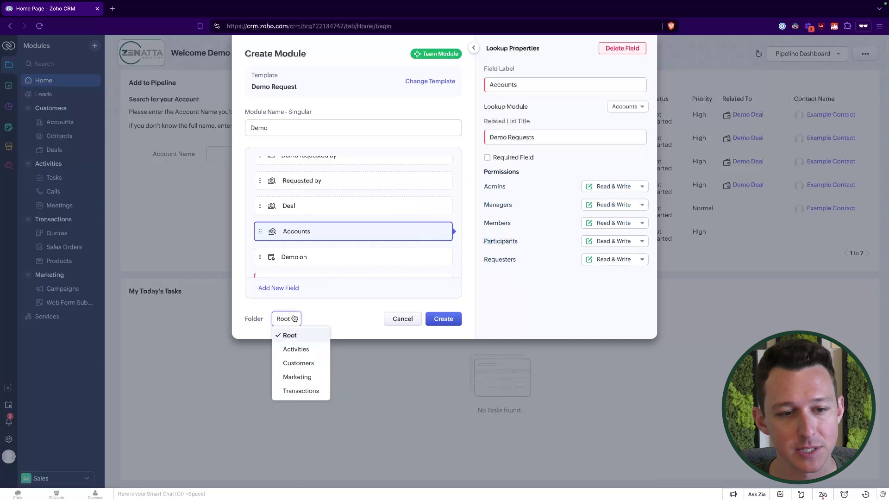
left_click(296, 364)
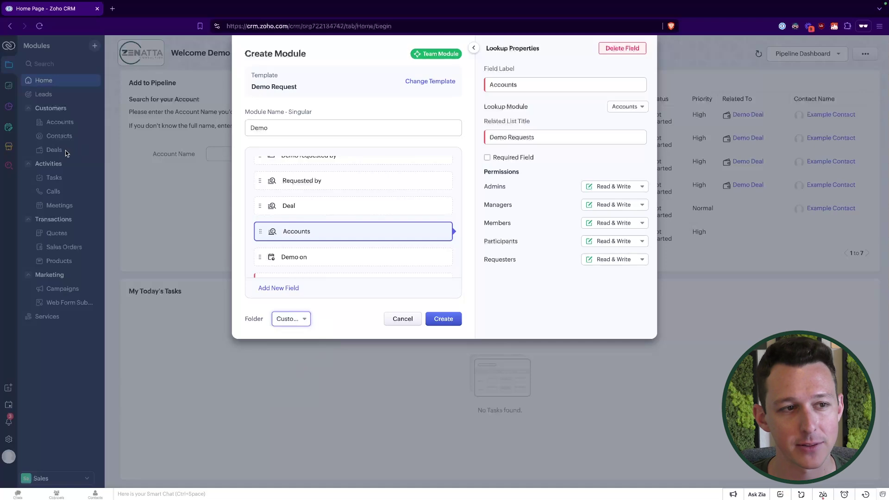
left_click(443, 320)
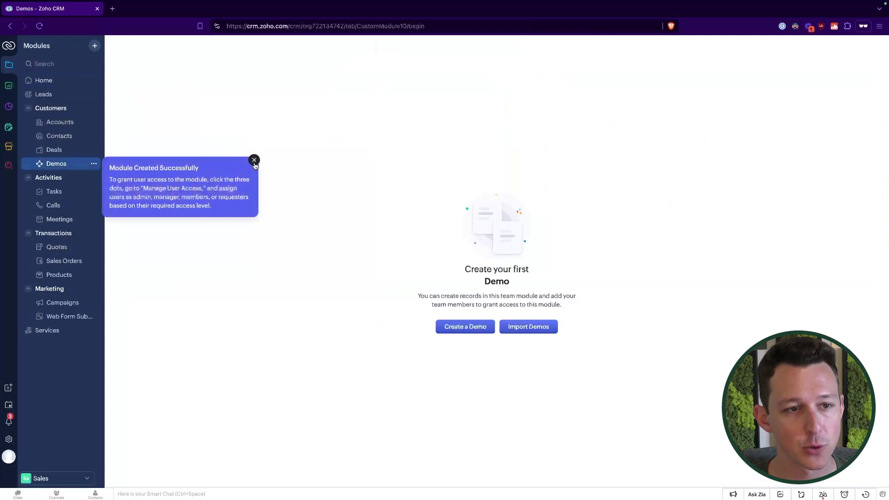
left_click(254, 160)
Step: Open the Demos module's user access settings and look through its admins and the Members, Participants, Requesters and Managers lists
left_click(93, 163)
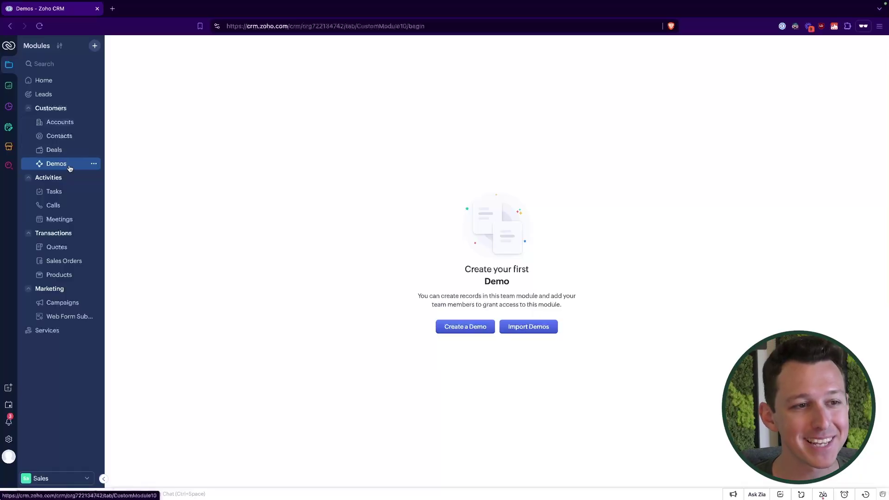
left_click(70, 166)
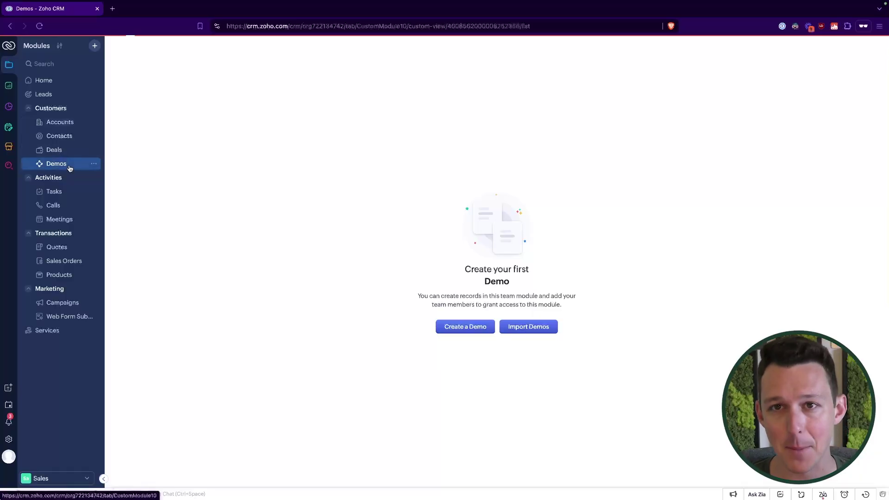
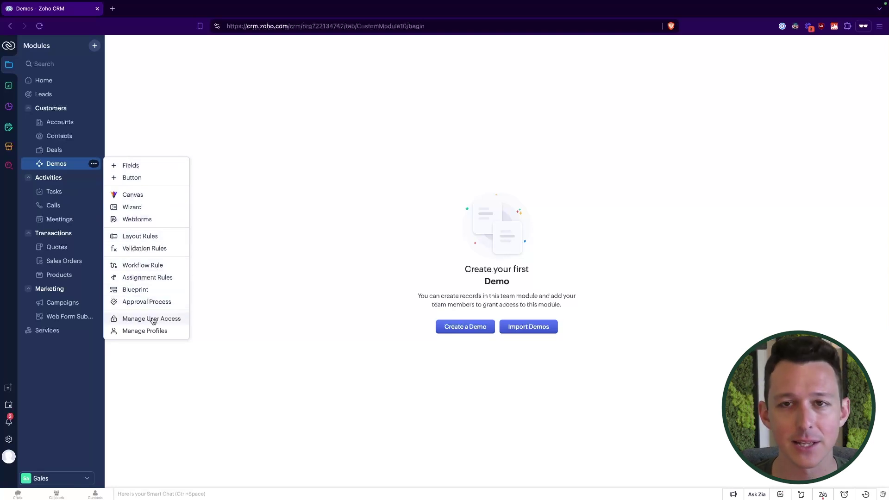
left_click(154, 321)
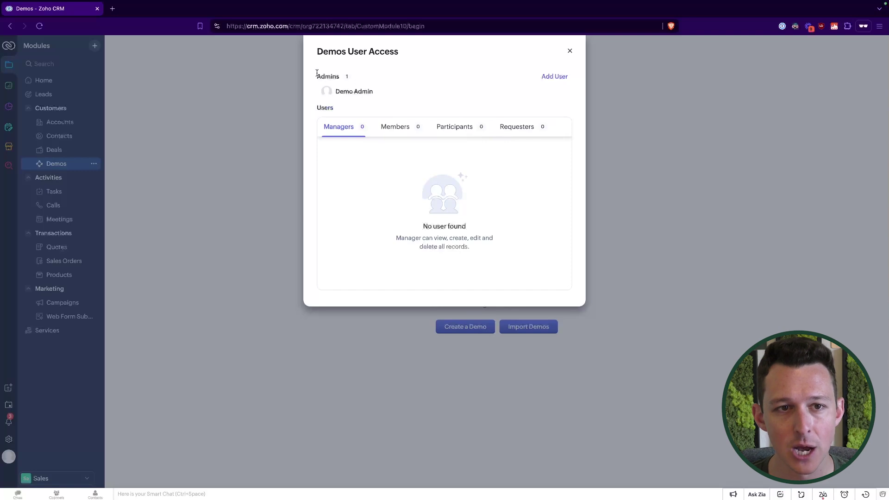
left_click_drag(317, 73, 394, 99)
left_click(452, 74)
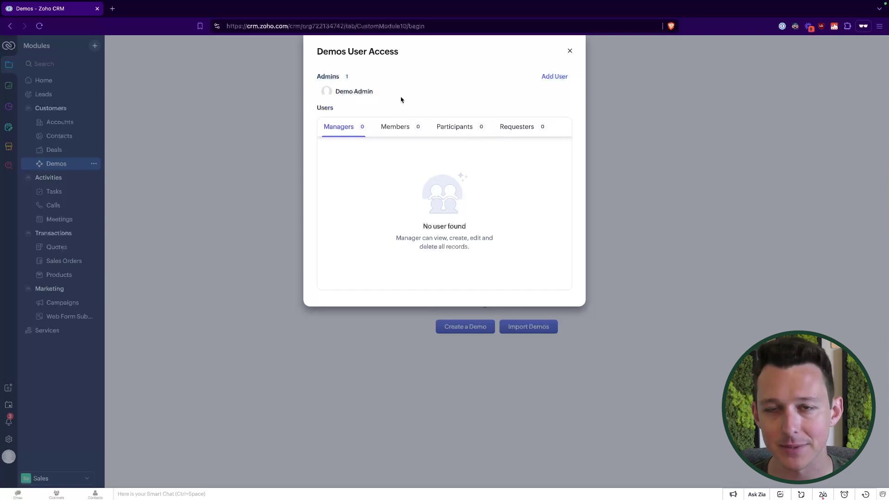
left_click(409, 132)
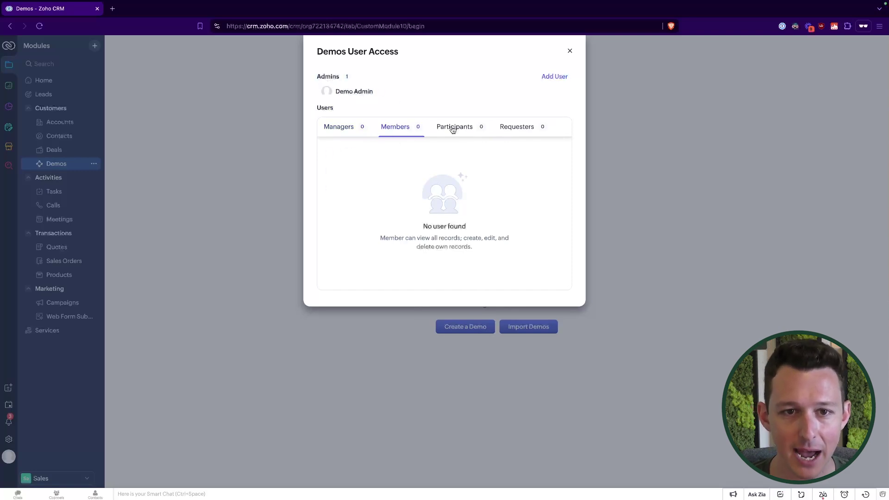
left_click(455, 128)
left_click(510, 127)
left_click(342, 130)
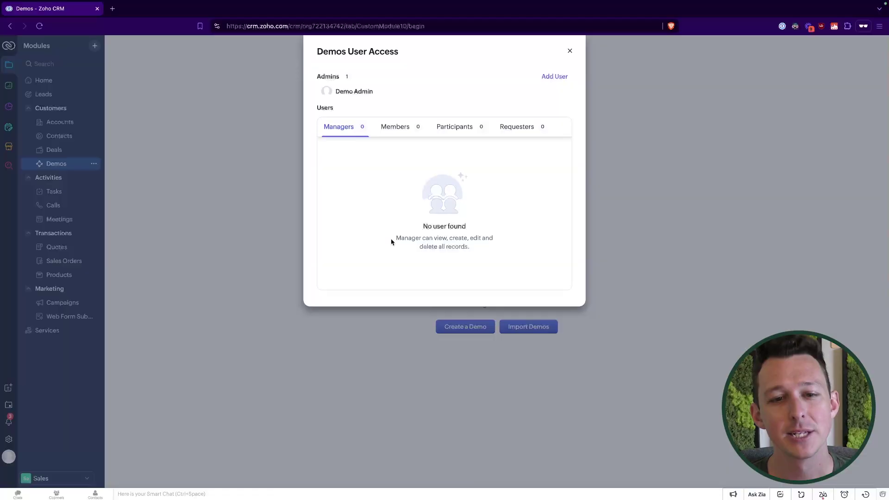
Step: Read which record rights Managers, Members, Participants and Requesters have in the Demos module
left_click_drag(392, 240, 468, 253)
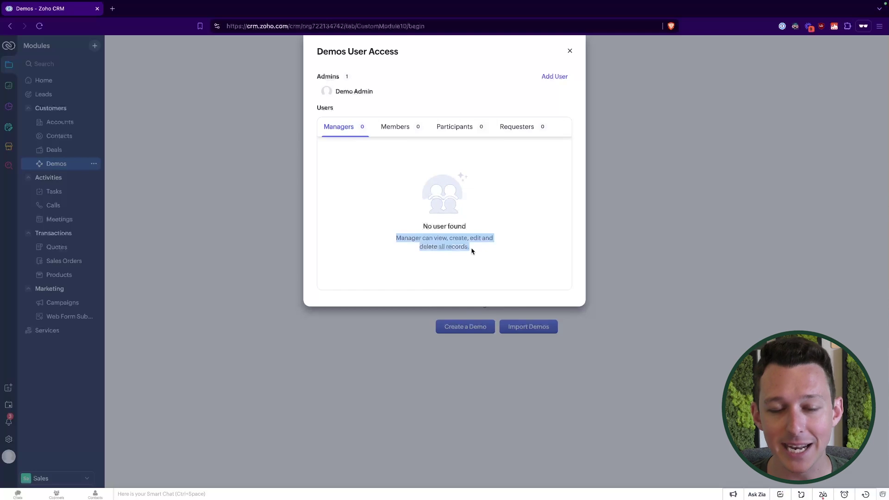
left_click(472, 250)
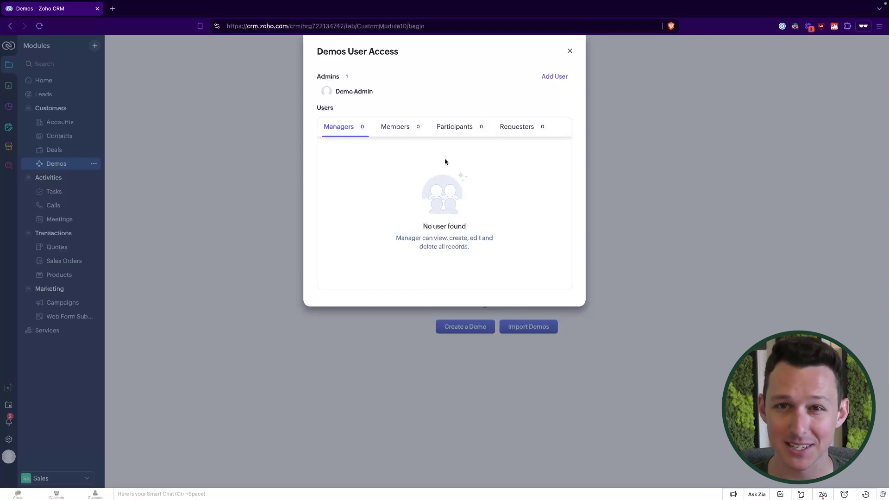
left_click(397, 129)
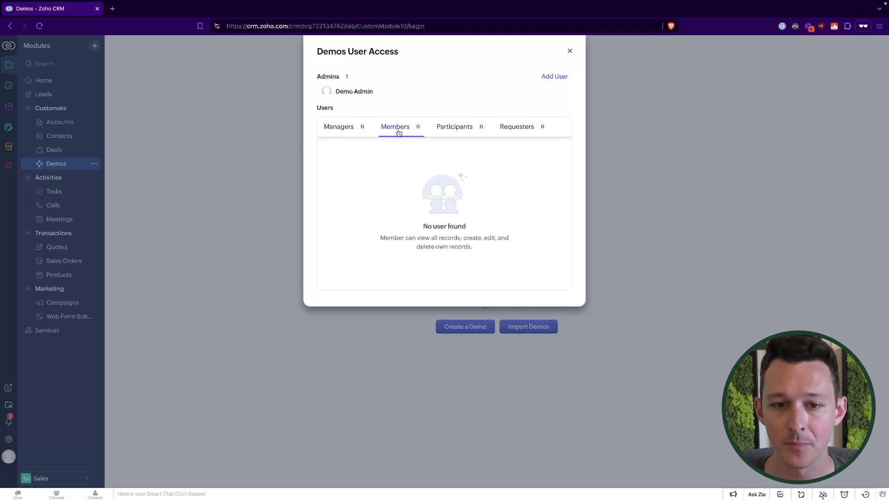
left_click_drag(463, 238, 475, 251)
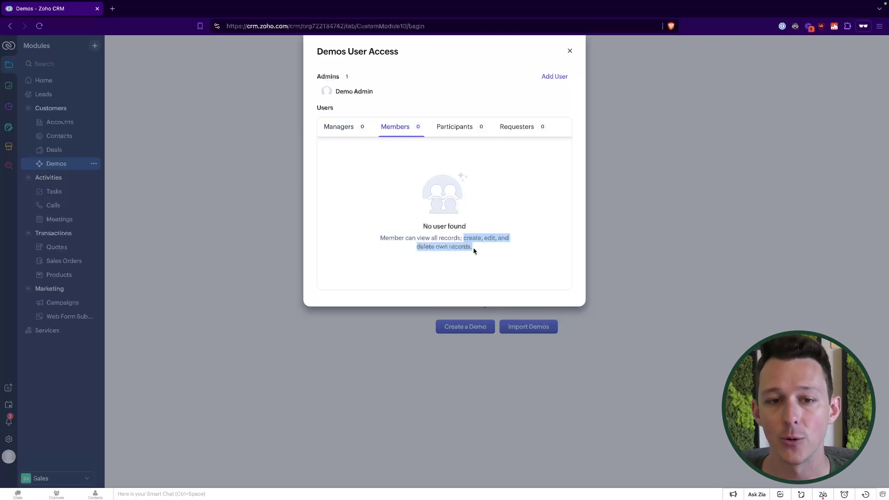
left_click(455, 126)
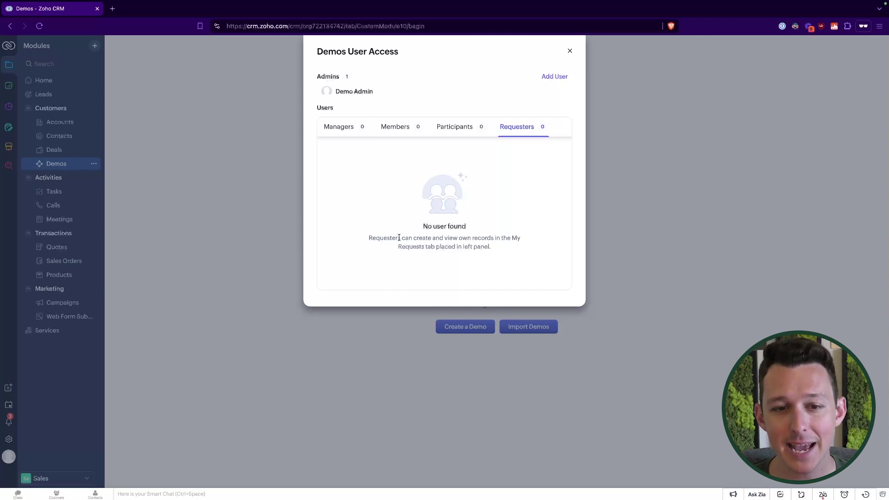
left_click_drag(458, 239, 490, 249)
left_click(489, 245)
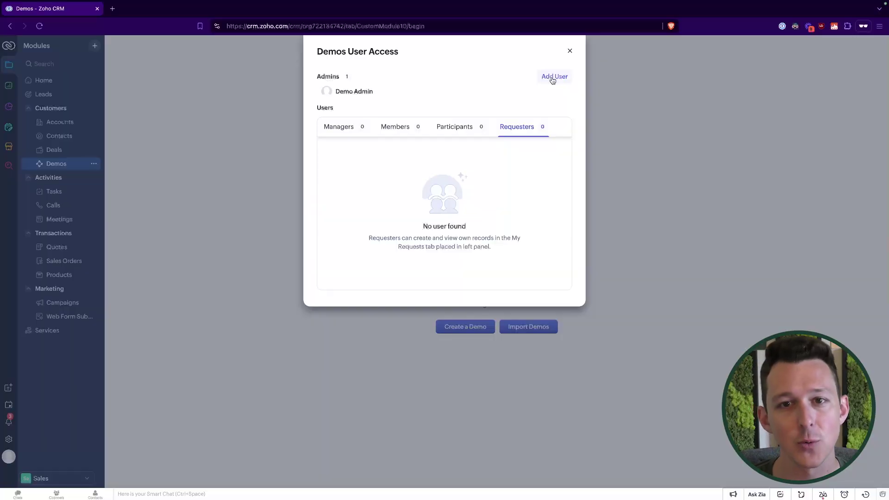
Step: Add the demo user to the Demos module with the Requesters access type and check that user's home page in the private browser window
left_click(553, 79)
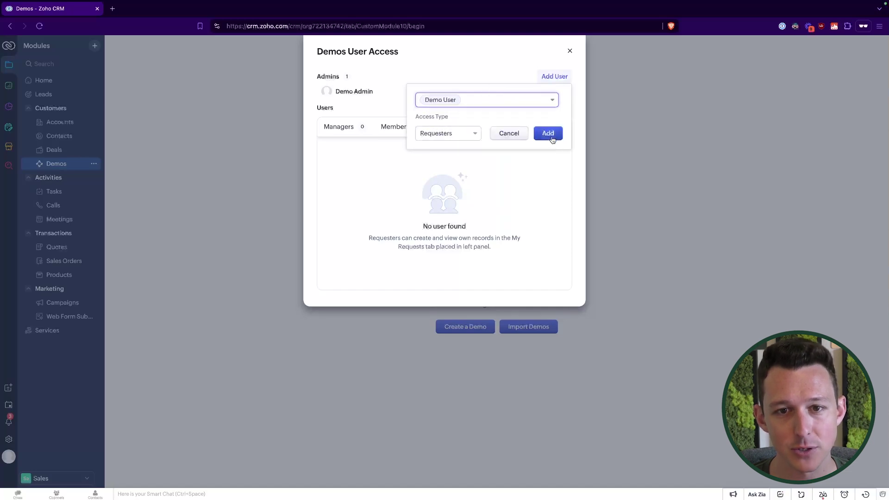
left_click(552, 139)
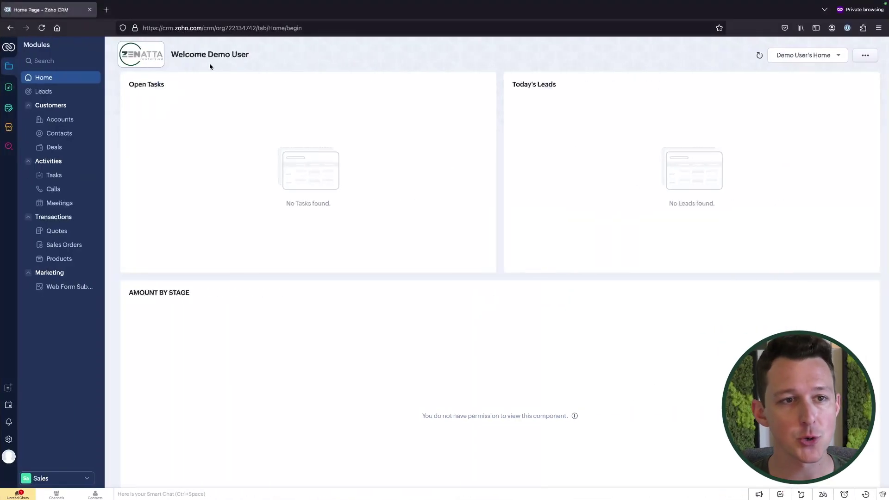
left_click_drag(209, 63, 318, 57)
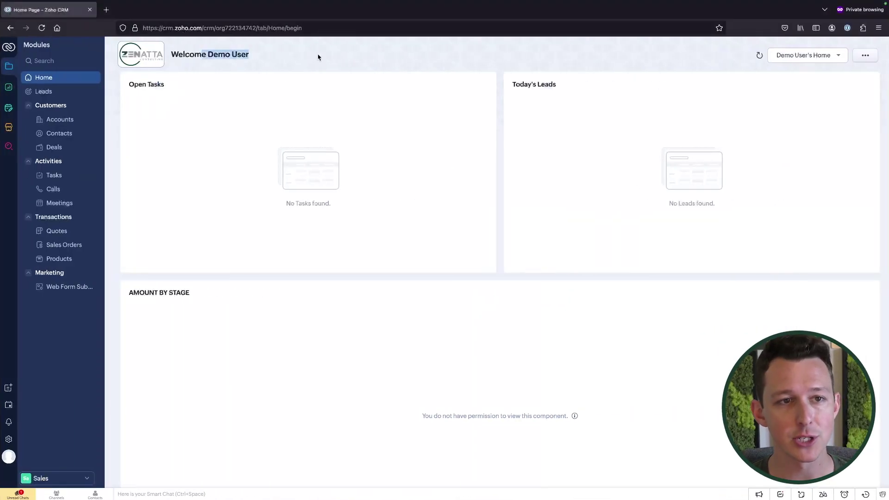
left_click(318, 57)
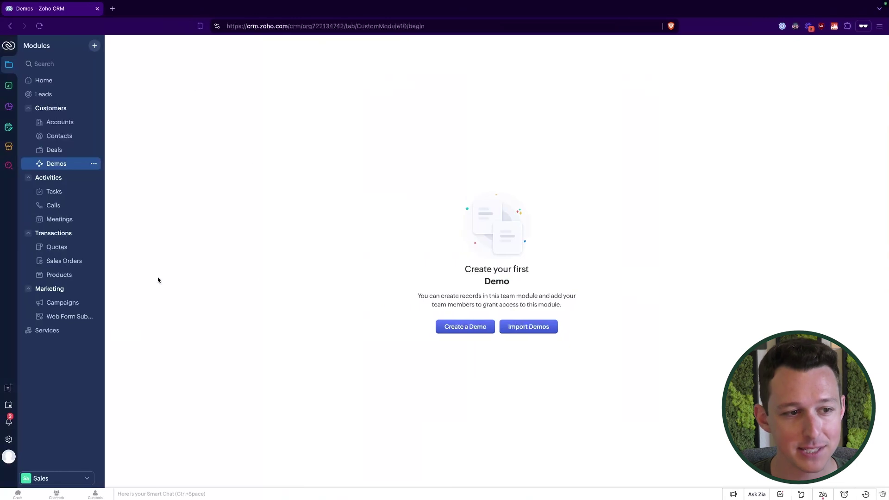
Step: Check the Requesters list in the Demos module's user access settings and close them
left_click(94, 163)
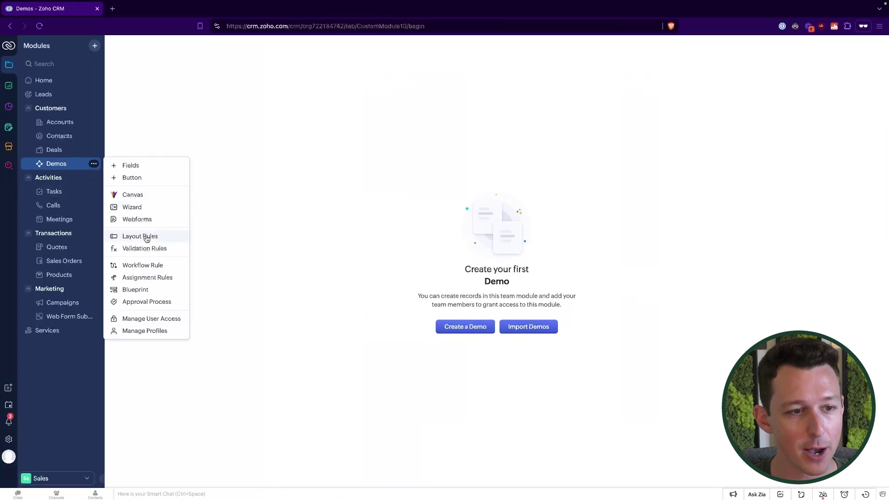
left_click(144, 320)
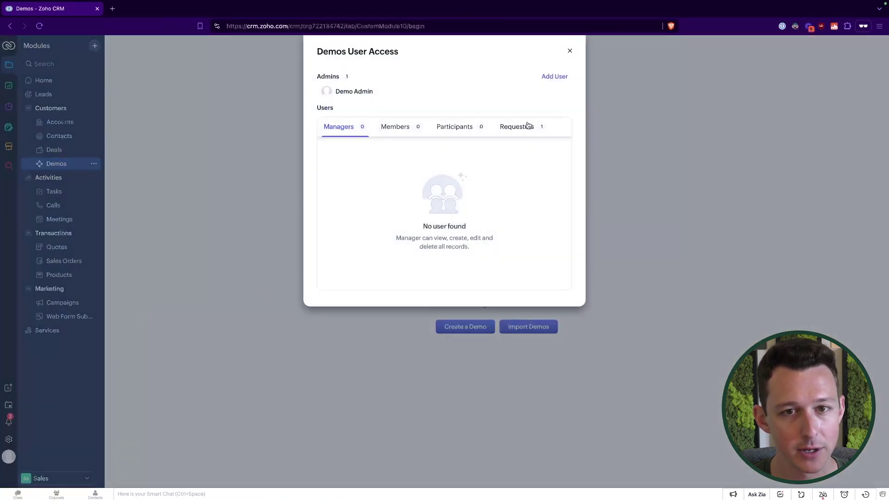
left_click(526, 124)
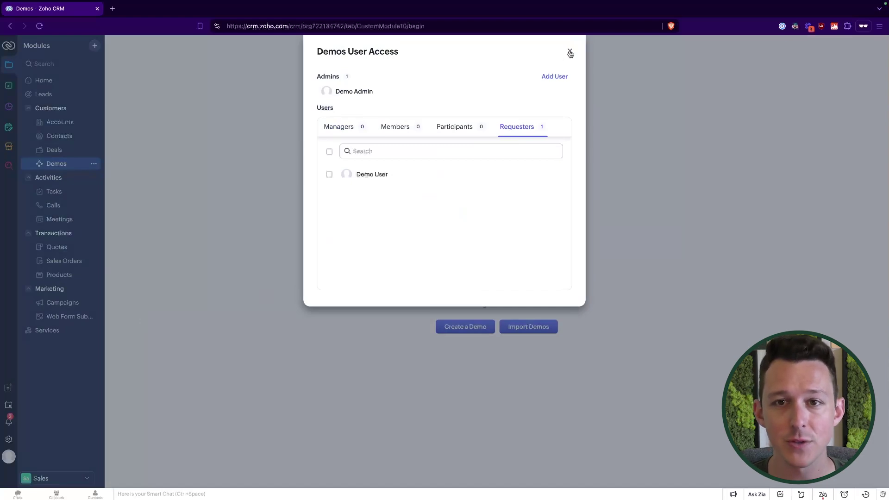
left_click(570, 52)
Step: Start a Demos request from My Requests in the demo user's private window, enter "A customer" as Demo requested by, and check the contact and deal lookups
key("ctrl+Right")
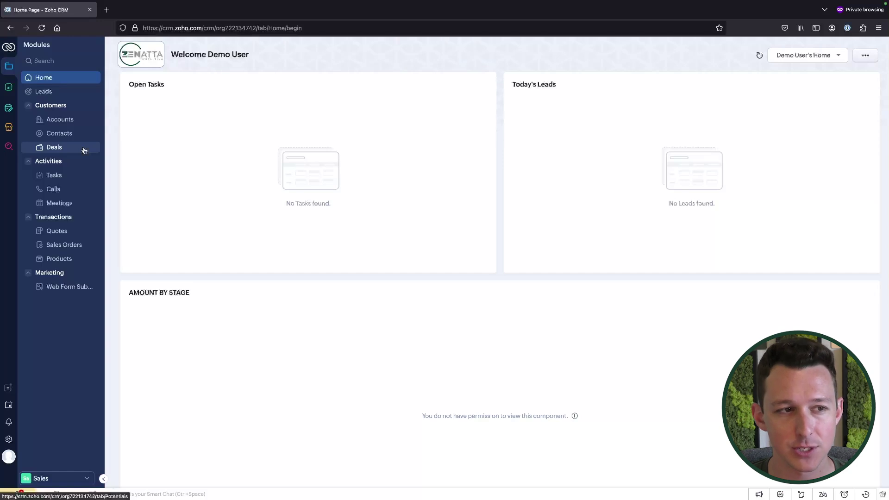
left_click(8, 110)
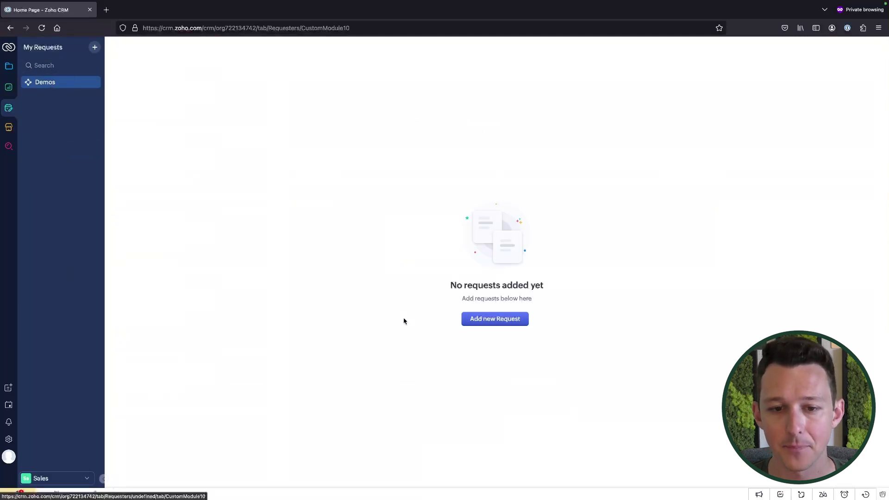
left_click(482, 321)
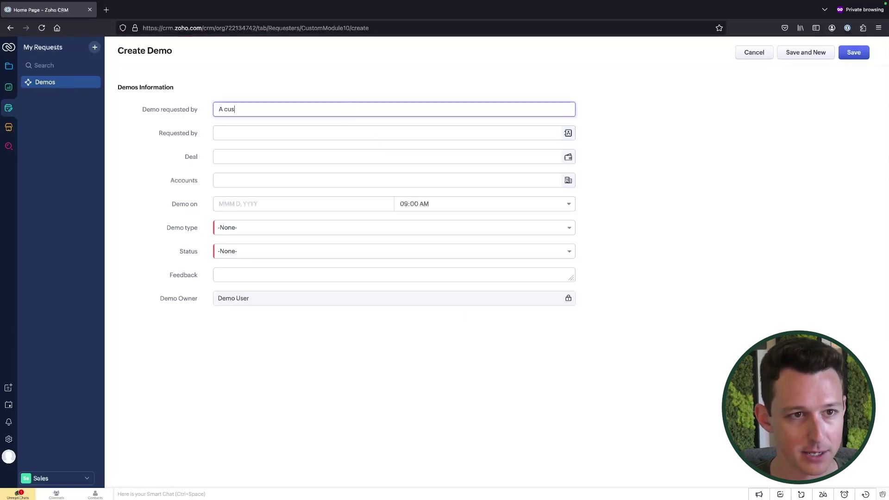
left_click(315, 133)
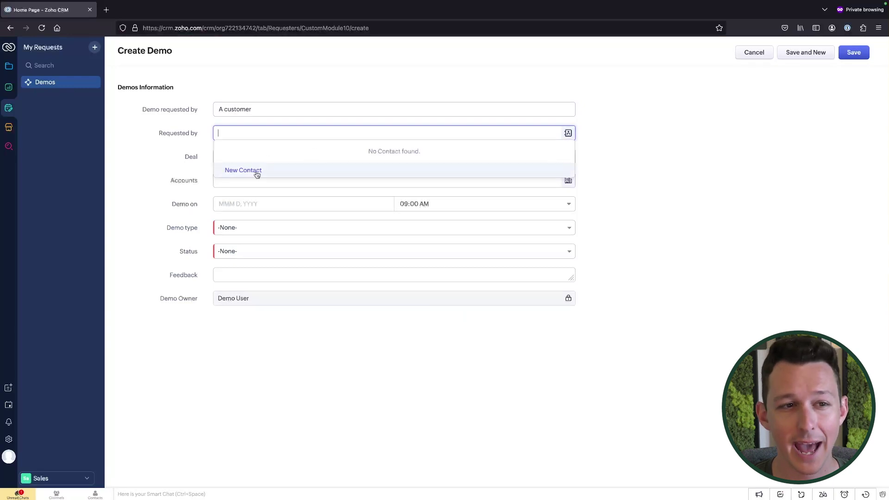
left_click(236, 156)
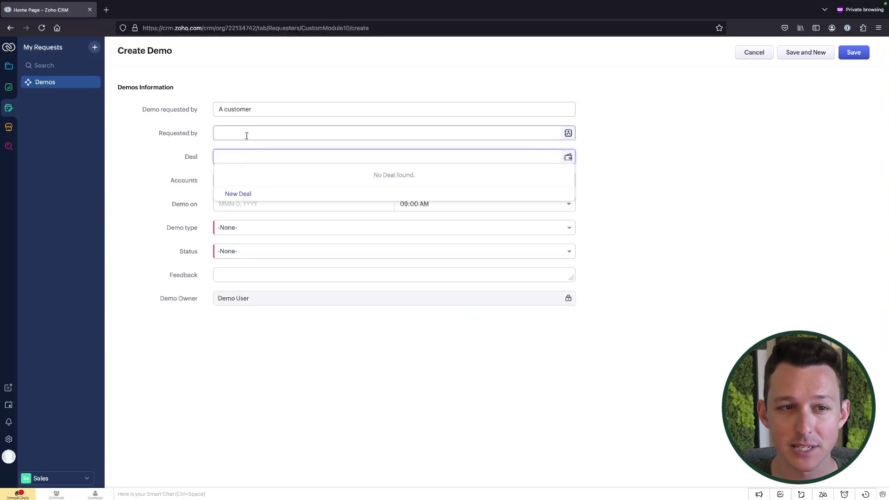
left_click(247, 135)
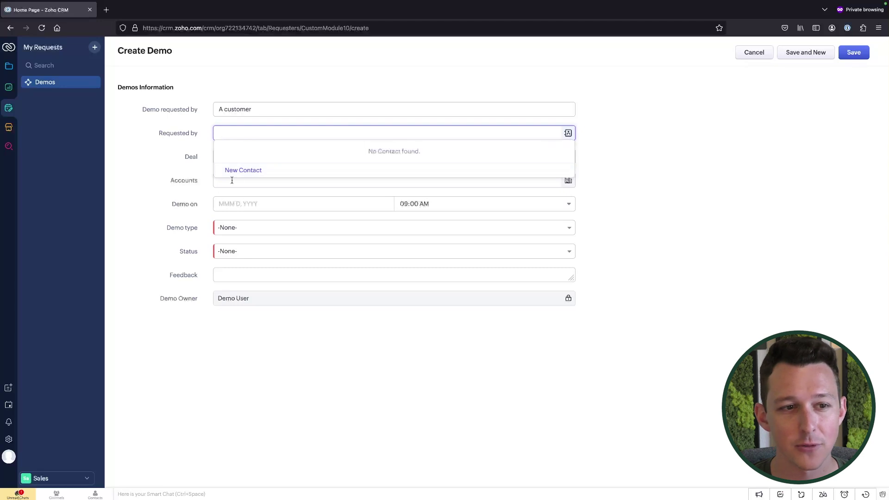
Step: Set the demo date to Jun 27, 2024, the type to Video meeting and the status to Planned, and save the request
left_click(273, 205)
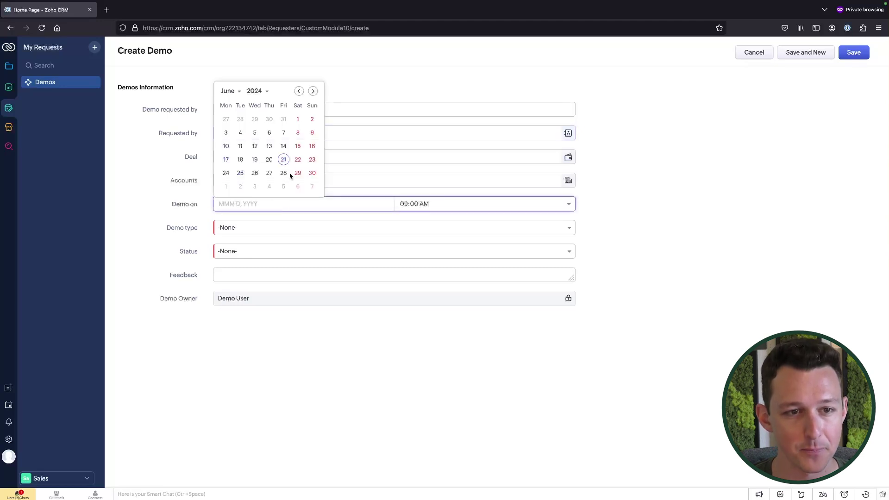
left_click(269, 173)
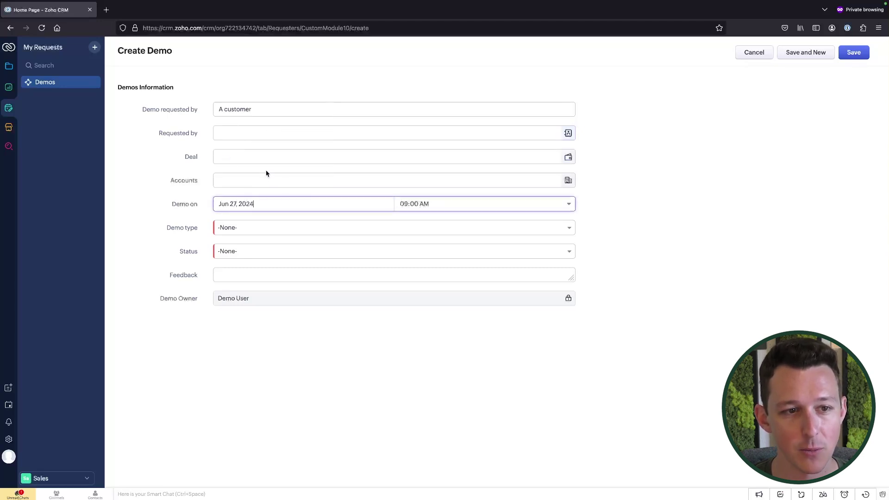
left_click(339, 230)
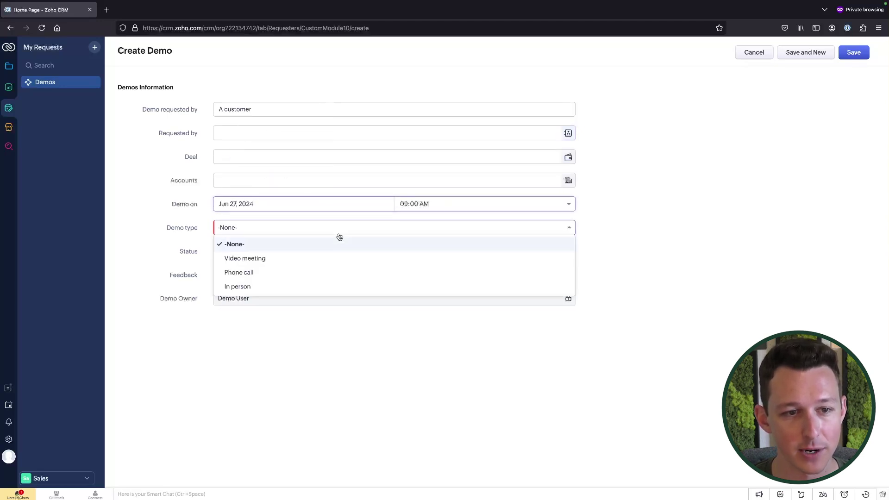
left_click(320, 259)
left_click(322, 256)
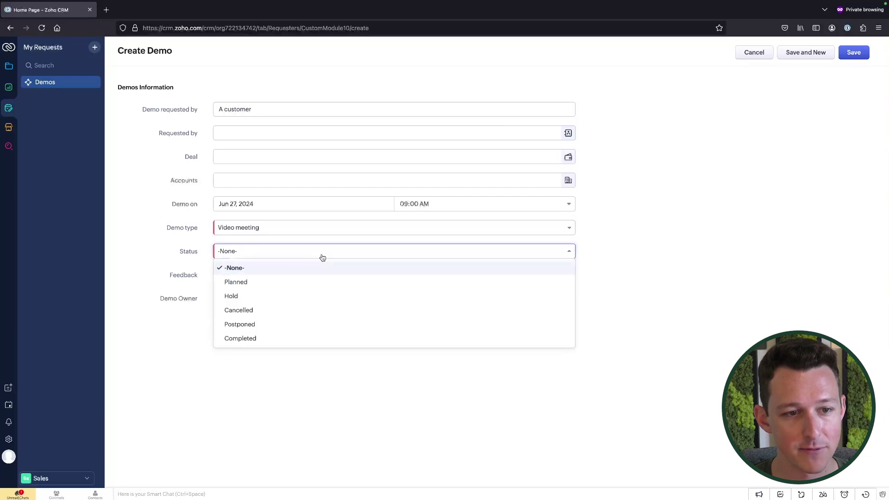
left_click(308, 282)
left_click(312, 273)
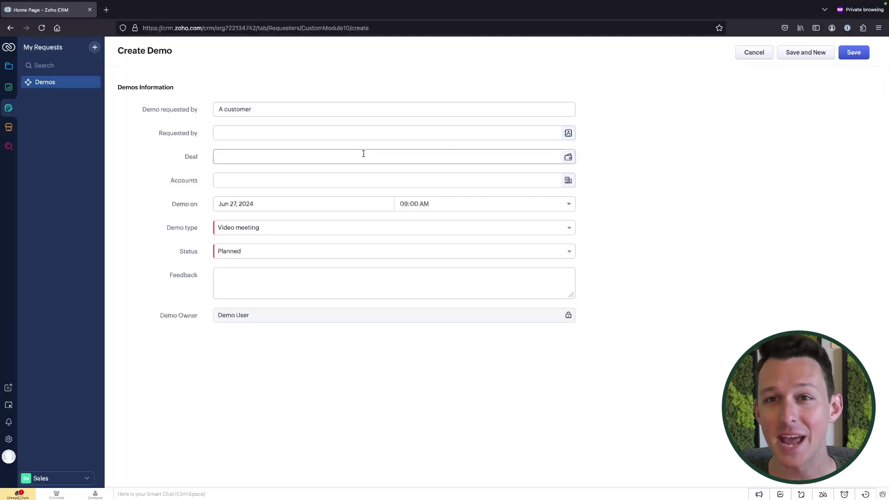
left_click(855, 53)
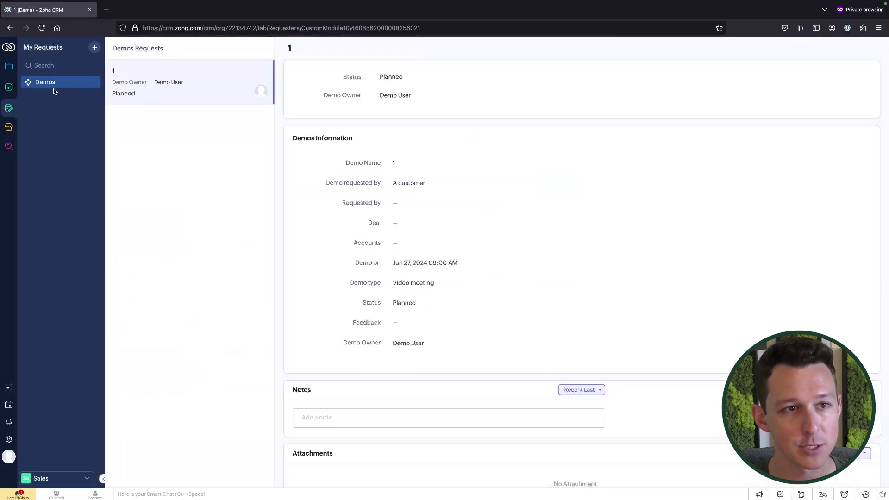
Step: Check the demo user's Sales module list for the Demos module and return to My Requests
left_click(9, 66)
left_click(82, 73)
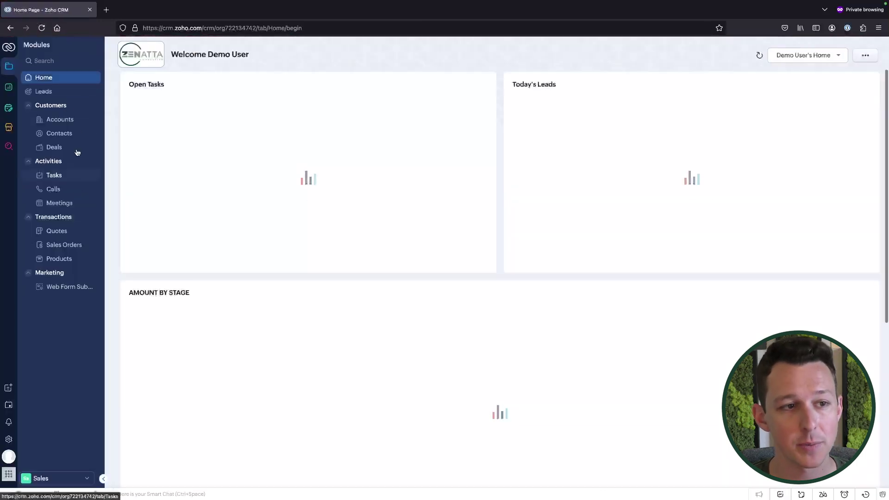
left_click(9, 108)
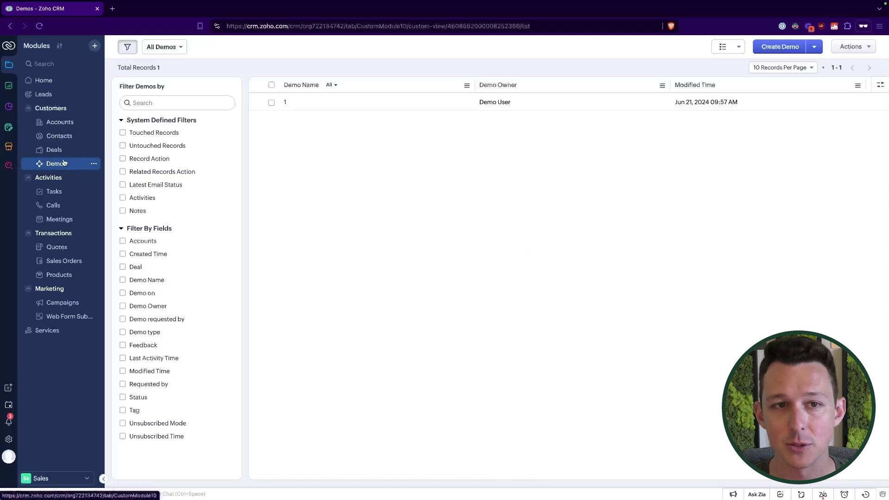
Step: Open demo record 1 in the admin's Demos module and set Requested by to Example Contact
left_click(286, 106)
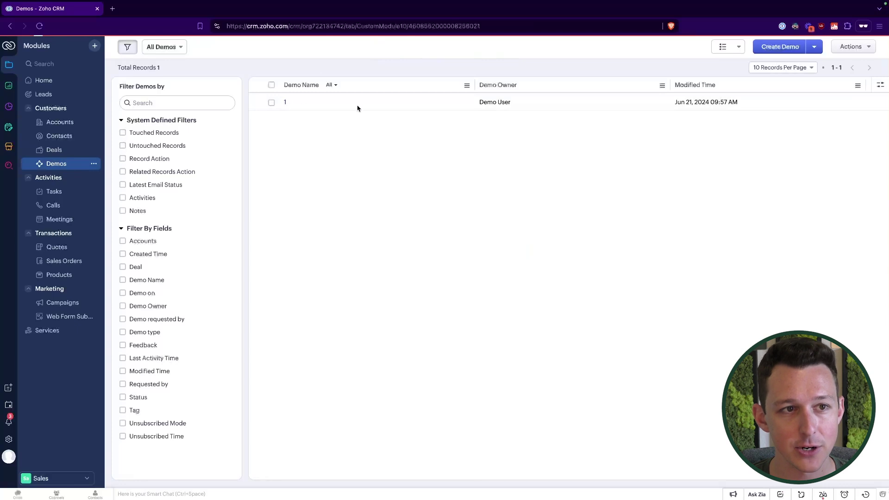
left_click(334, 246)
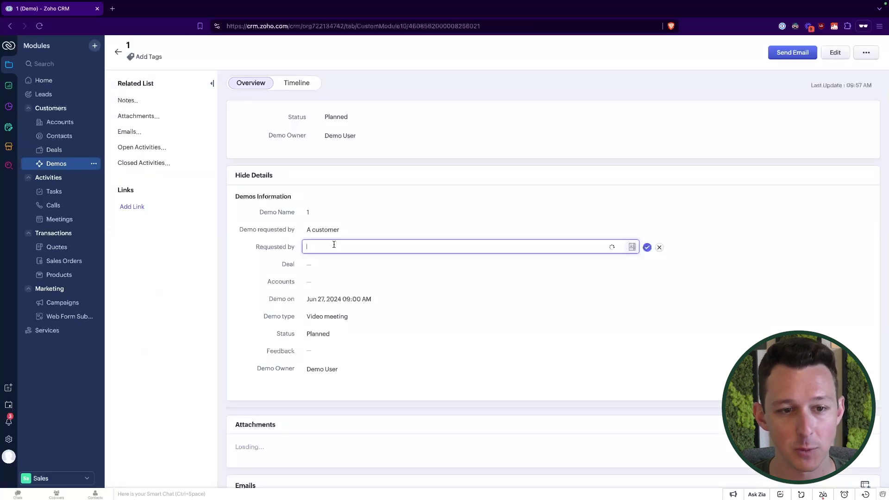
left_click(339, 267)
left_click(647, 247)
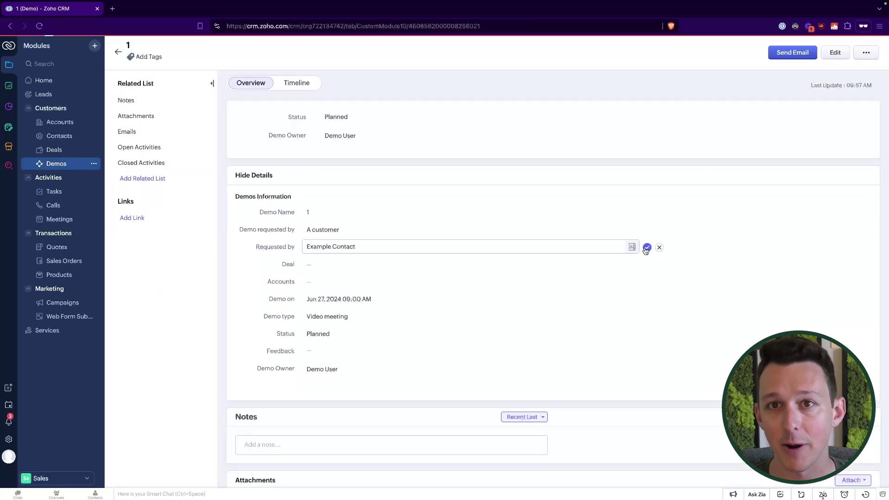
Step: Link the demo record to the deal Demo Deal and the account Zenatta Portal Demo Account
left_click(349, 265)
left_click(346, 284)
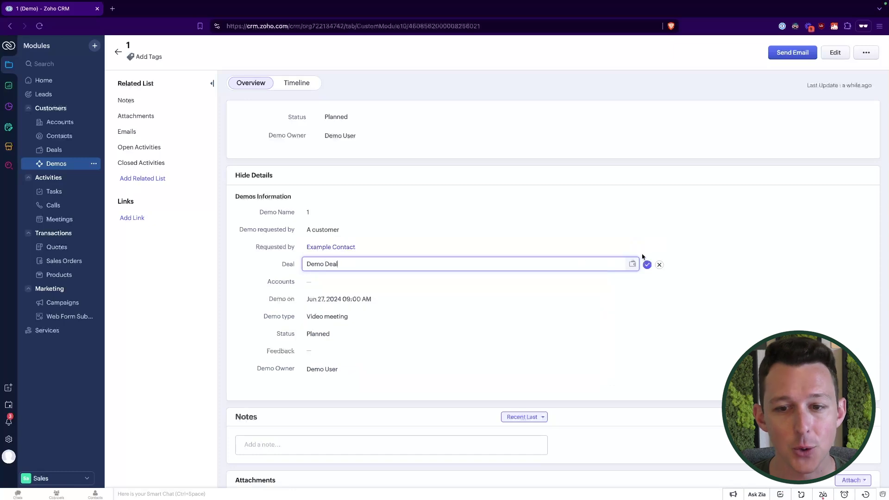
left_click(647, 264)
left_click(391, 282)
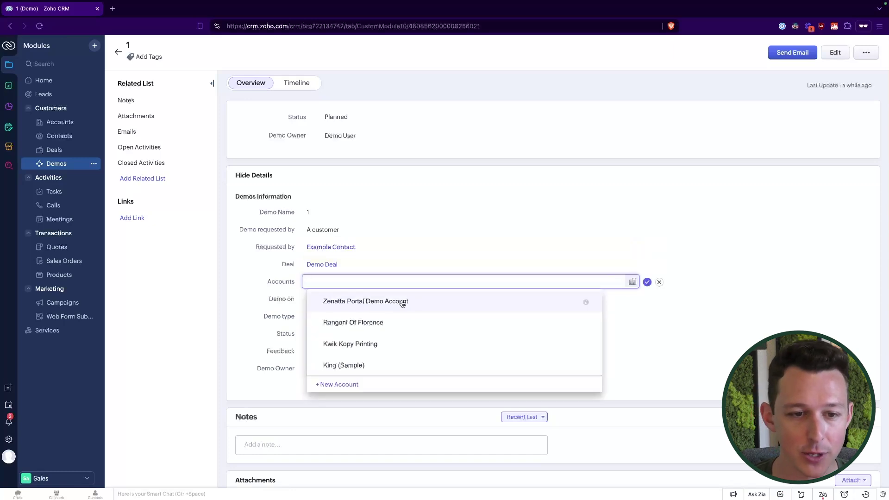
left_click(400, 302)
left_click(647, 282)
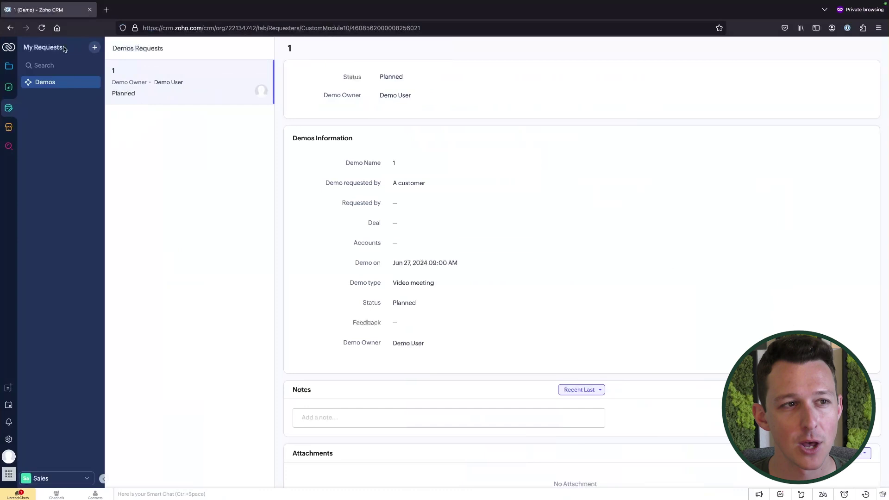
Step: Reload the request in the demo user's private window and check its contact, deal and account values
left_click(41, 28)
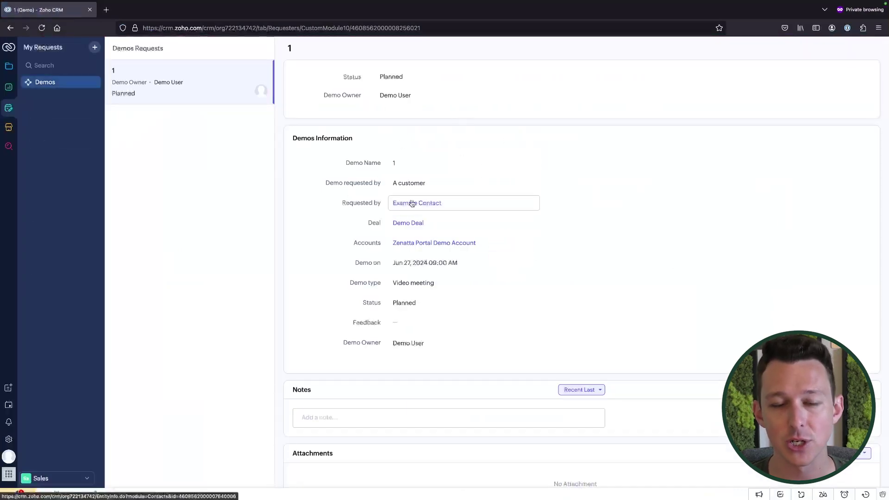
left_click_drag(342, 203, 513, 254)
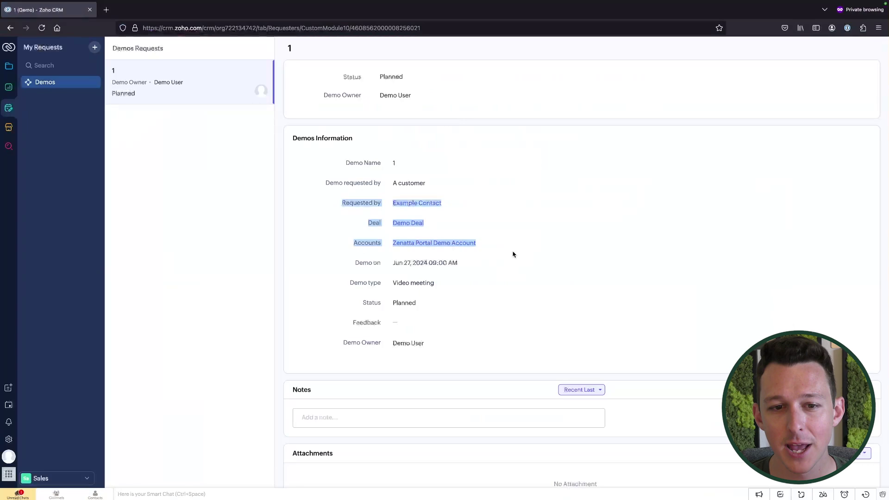
left_click(502, 128)
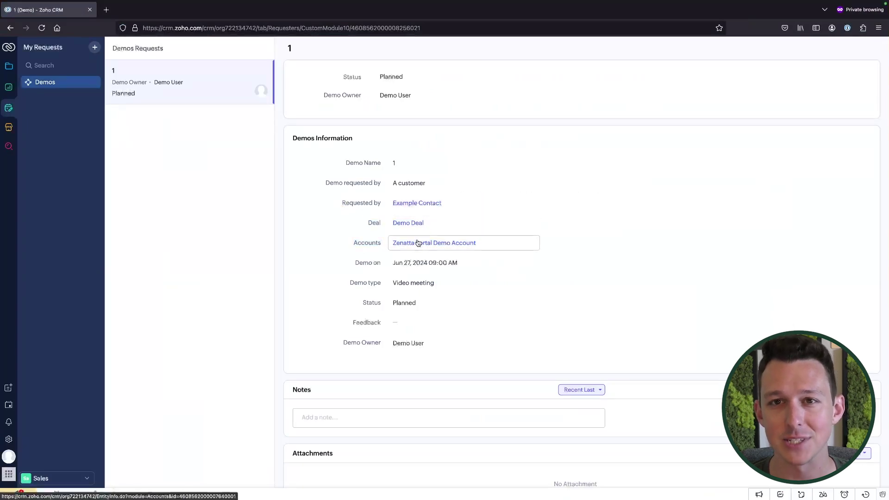
Step: In the admin window's data sharing settings, set the default organization permissions for Accounts, Contacts and Deals to Public Read Only
key("ctrl+Left")
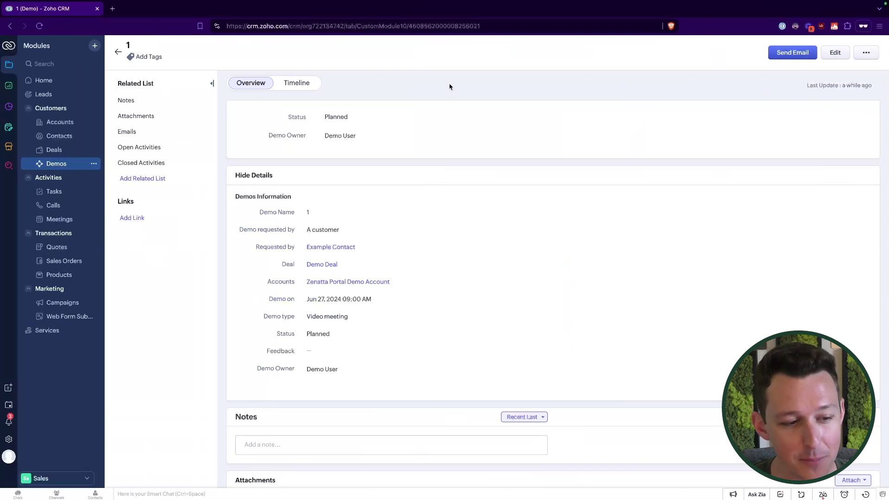
left_click(8, 439)
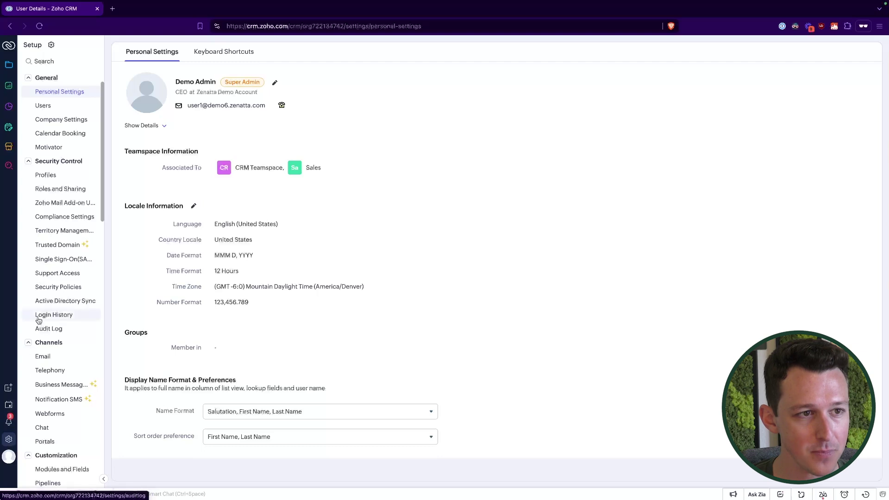
left_click(60, 190)
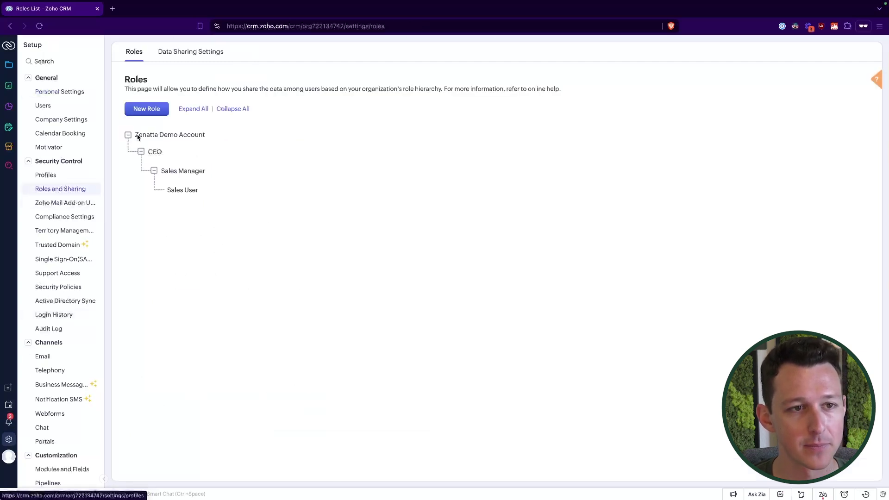
left_click(201, 52)
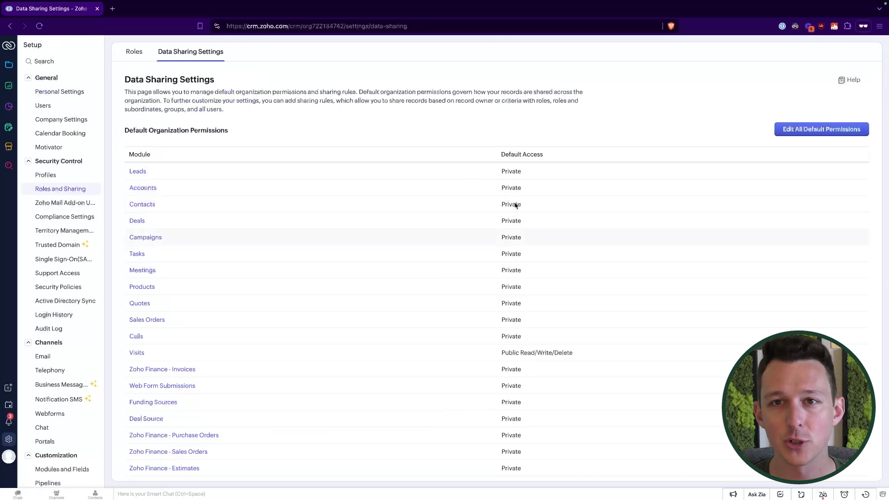
left_click(830, 132)
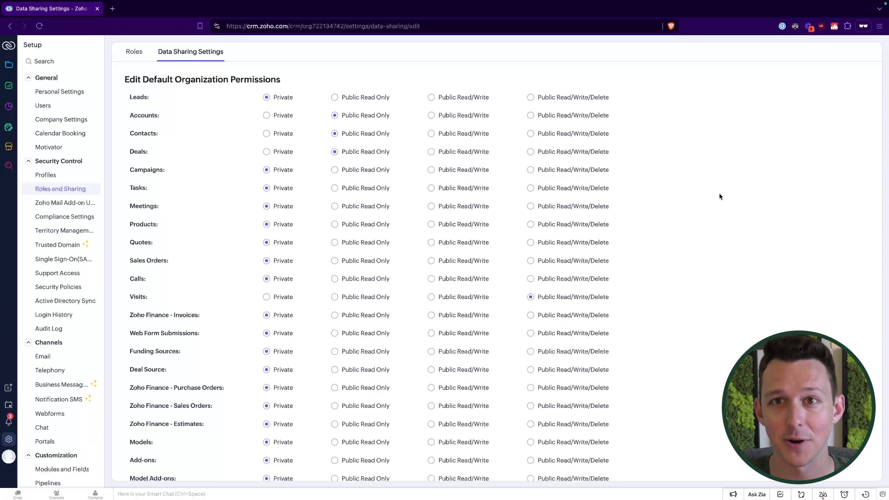
scroll(720, 196, "down", 3)
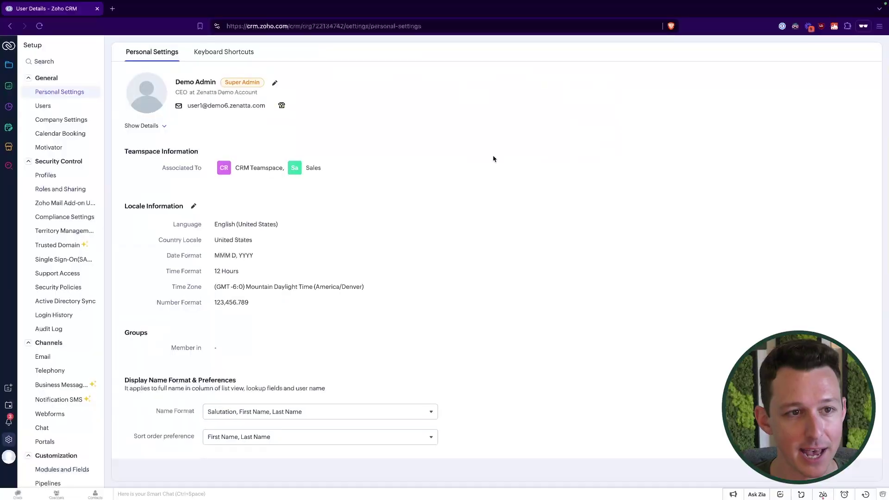
Step: In the demo user's private window, start a new demo request linked to the deal Demo Deal and the account Zenatta Portal Demo Account
left_click(14, 66)
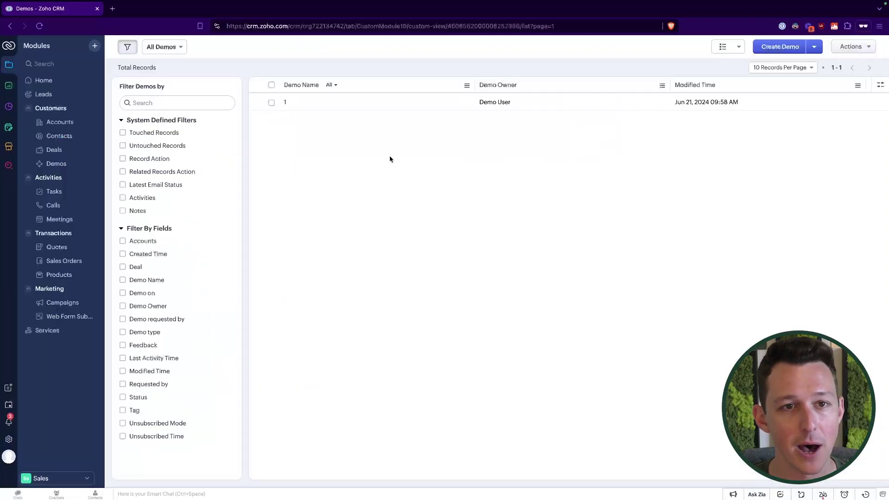
key("ctrl+Right")
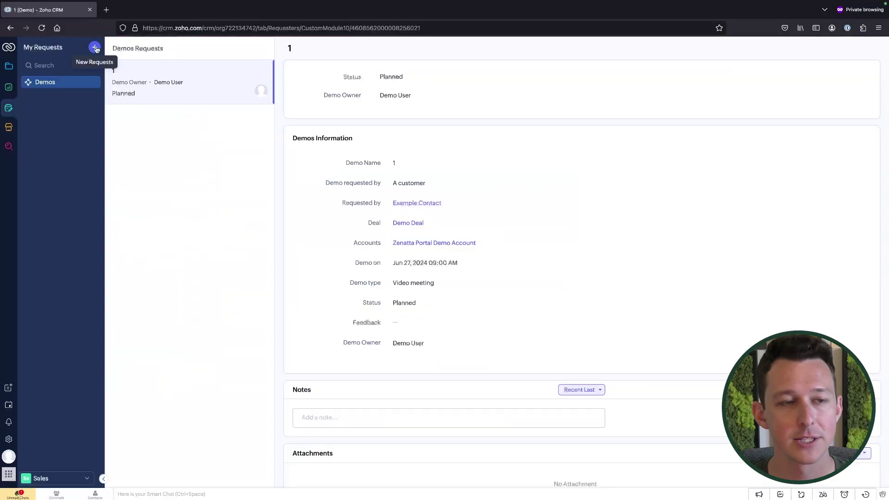
left_click(94, 47)
left_click(290, 153)
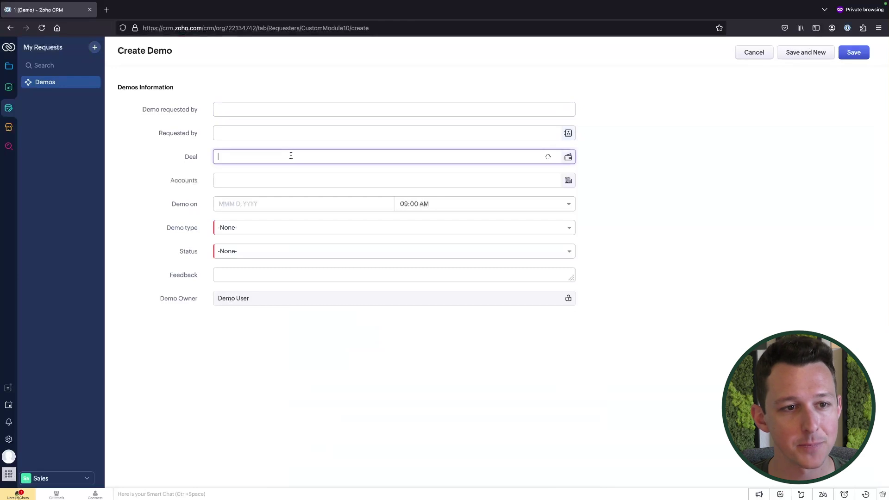
left_click(282, 178)
left_click(477, 184)
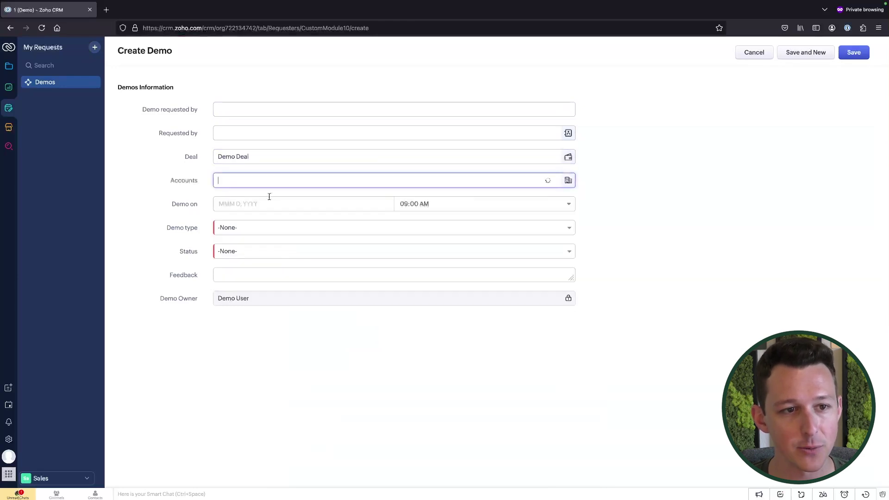
left_click(268, 199)
Step: Set Requested by to Example Contact and fill in Demo requested by with "A better version of a request"
left_click(282, 144)
left_click(282, 134)
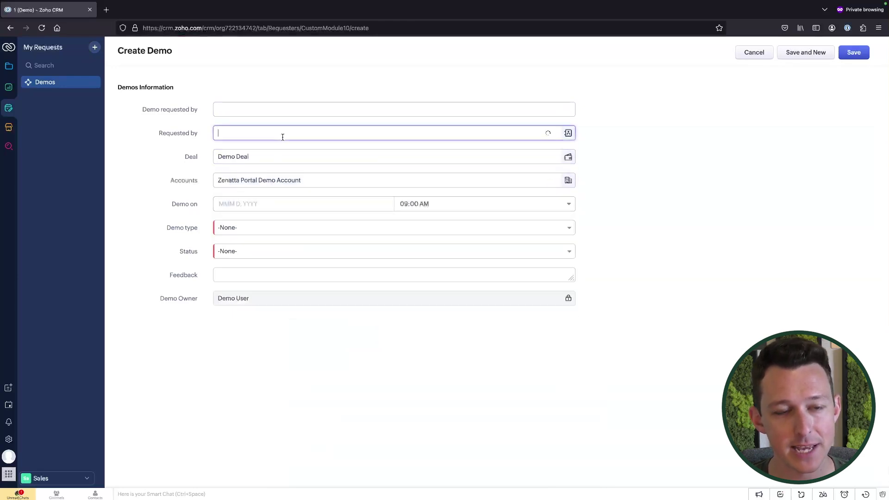
left_click(271, 152)
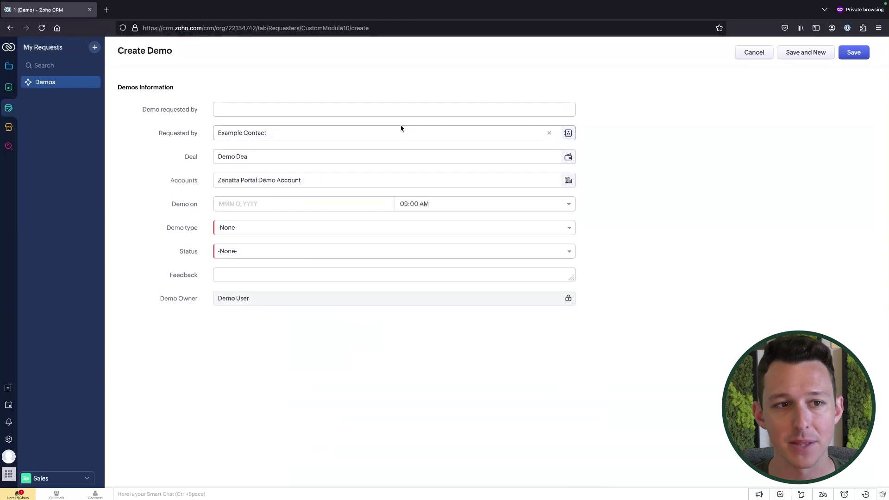
left_click(408, 113)
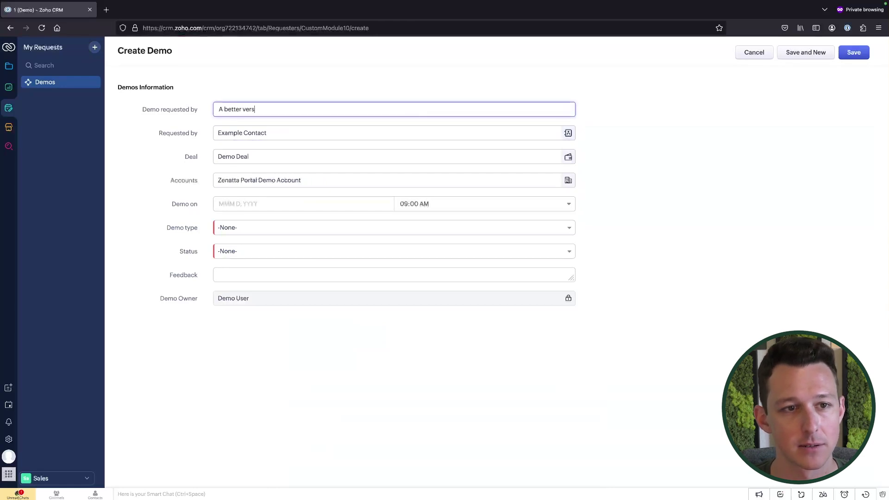
left_click(739, 150)
Step: Set the demo type to Video meeting and the status to Hold, and save the new demo request
left_click(440, 227)
left_click(373, 256)
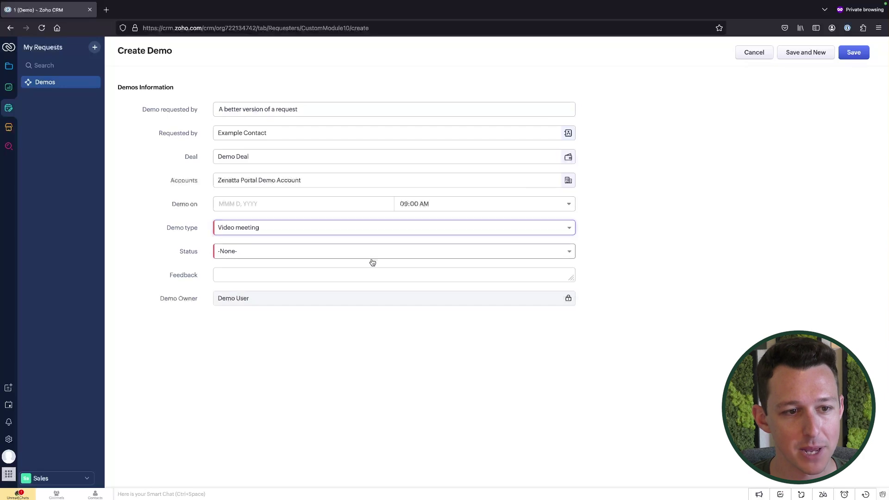
left_click(371, 253)
left_click(363, 295)
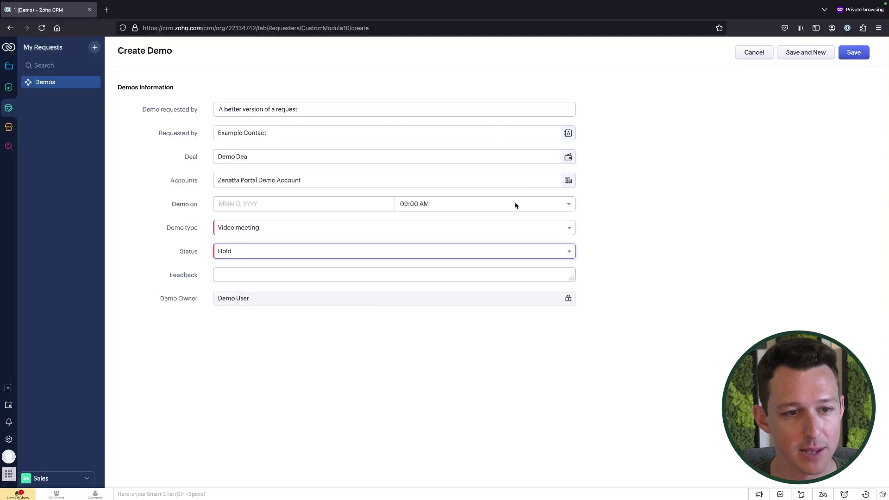
left_click(853, 52)
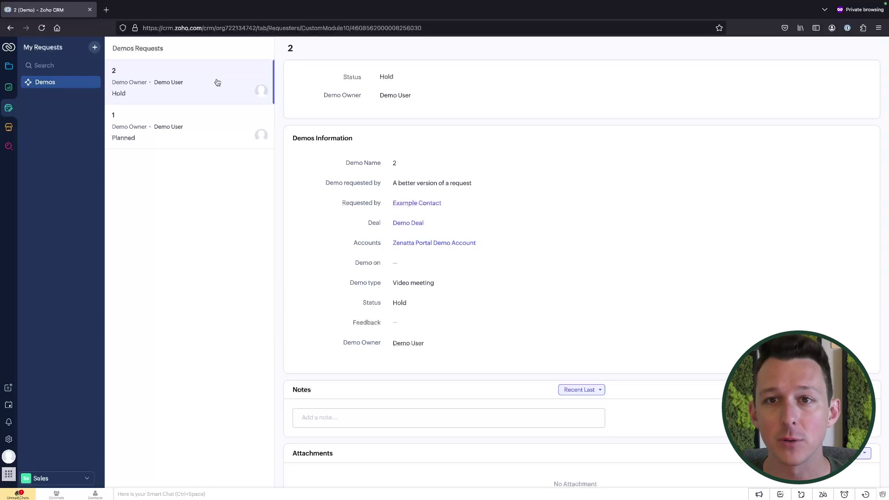
Step: Open demo request 1 from the requests list to review its details
left_click(175, 130)
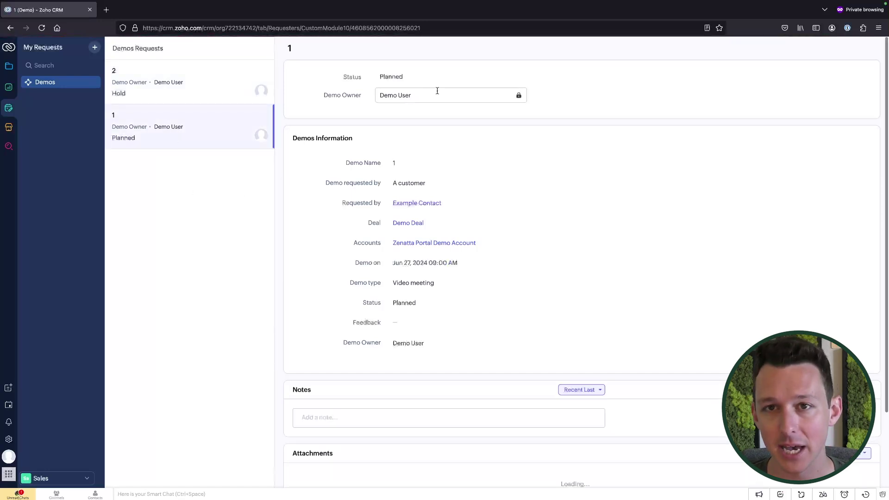